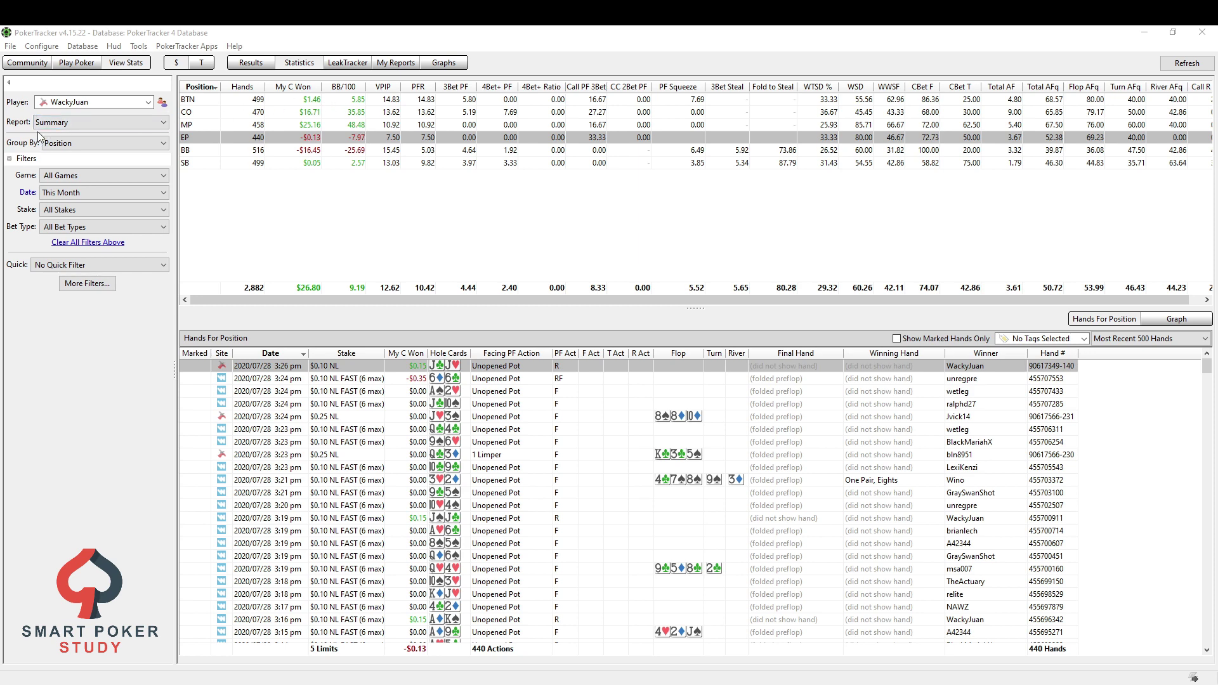
Check the available grouping options and examine the small blind row's 3-bet and fold-to-steal statistics in the position report
click(70, 144)
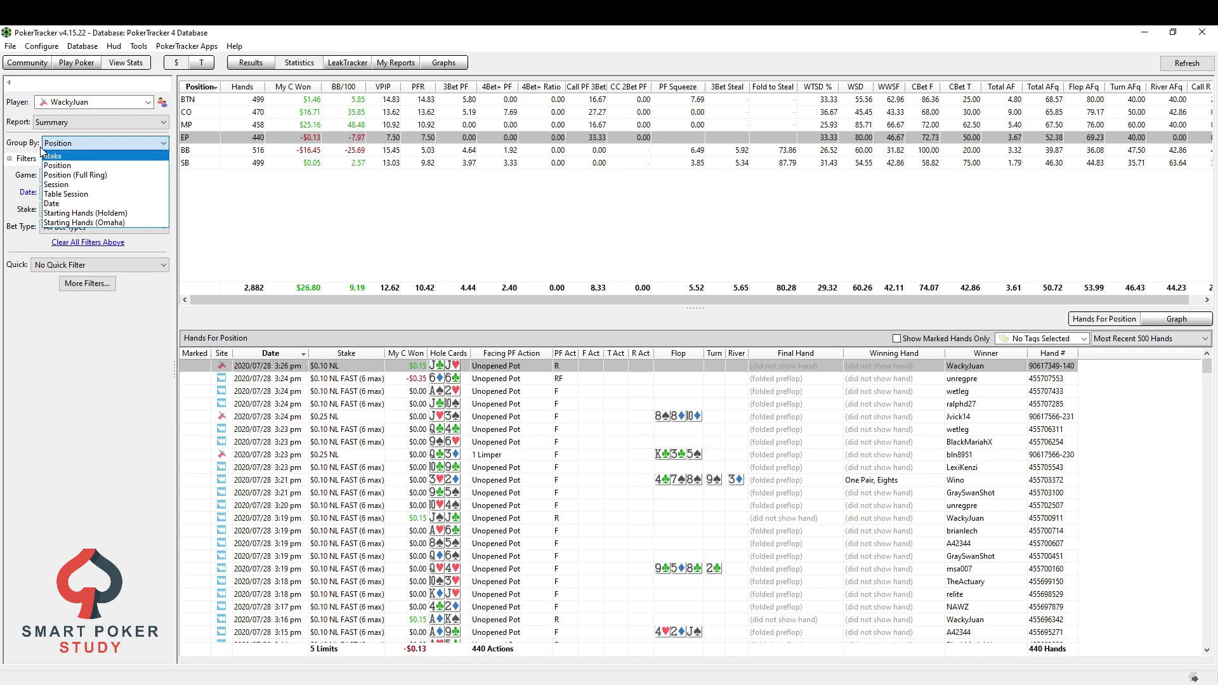
click(330, 229)
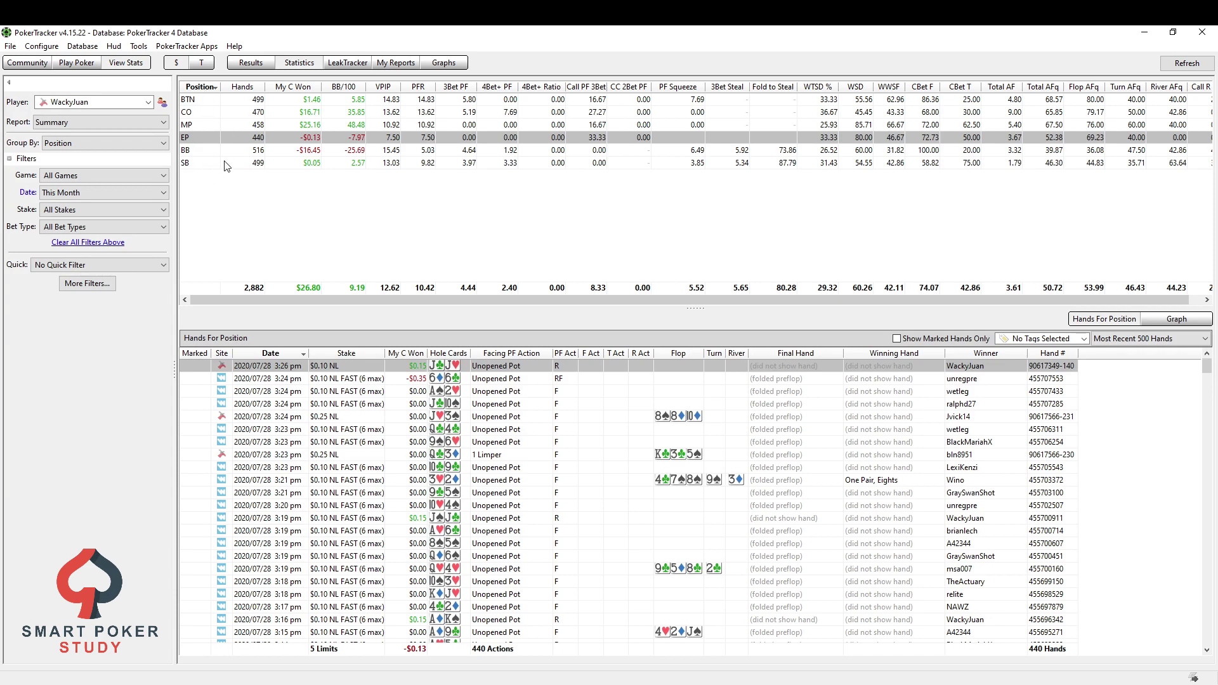
mouse_move(226, 166)
click(391, 163)
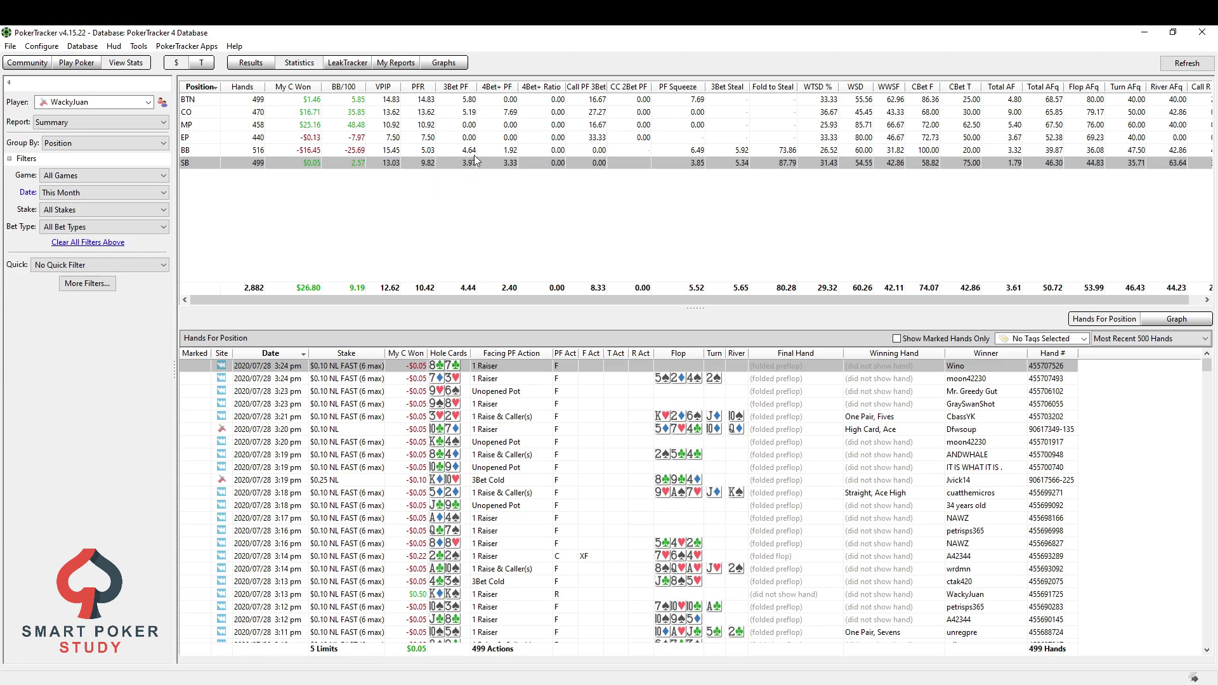
mouse_move(475, 156)
mouse_move(734, 172)
mouse_move(421, 157)
Apply the 3bet PF quick filter and list the 3-bet hands played from the button, cutoff and big blind
click(105, 268)
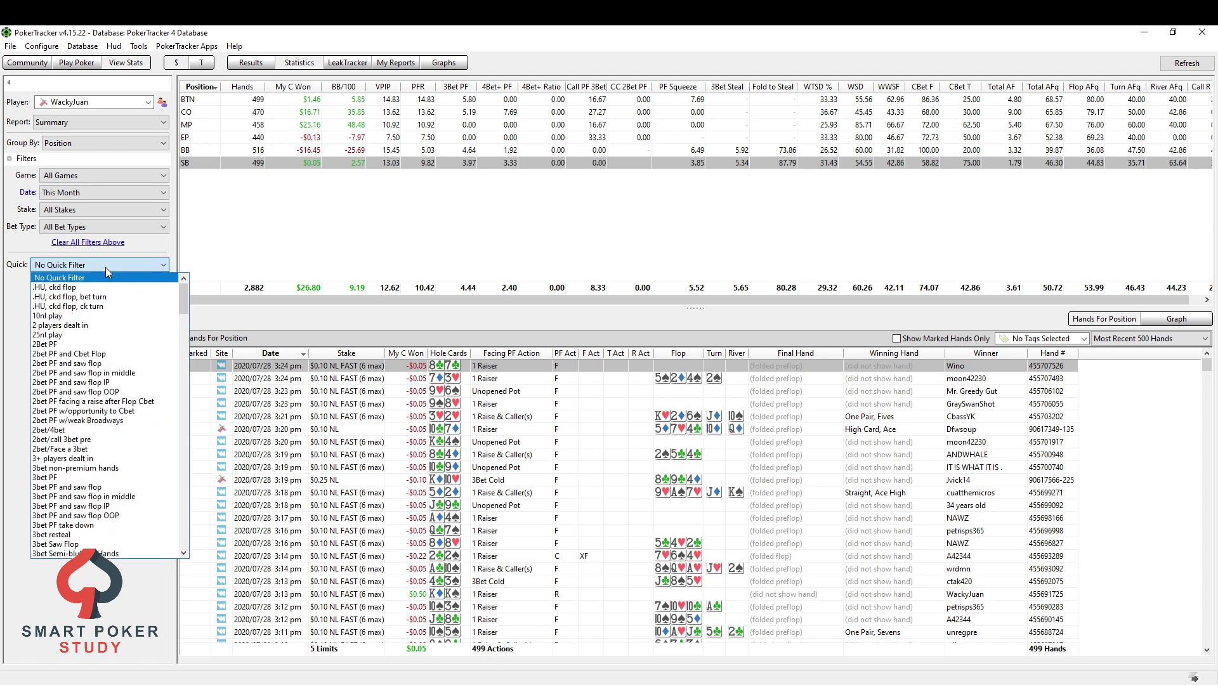
click(62, 477)
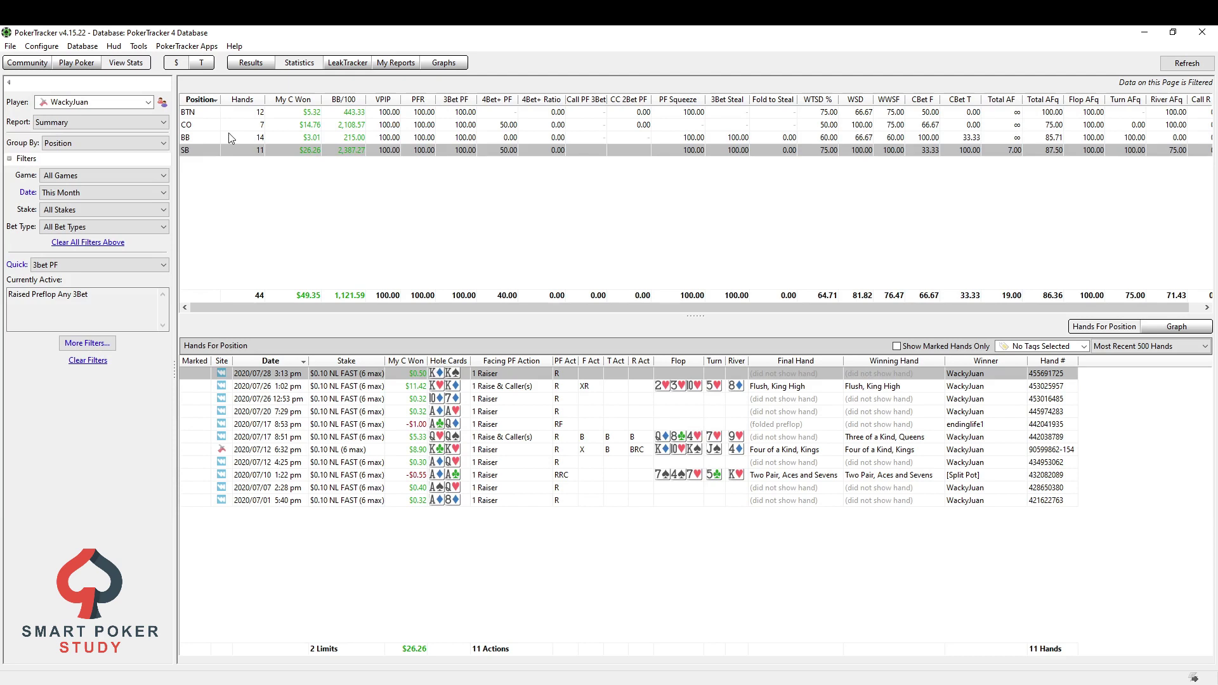
click(258, 115)
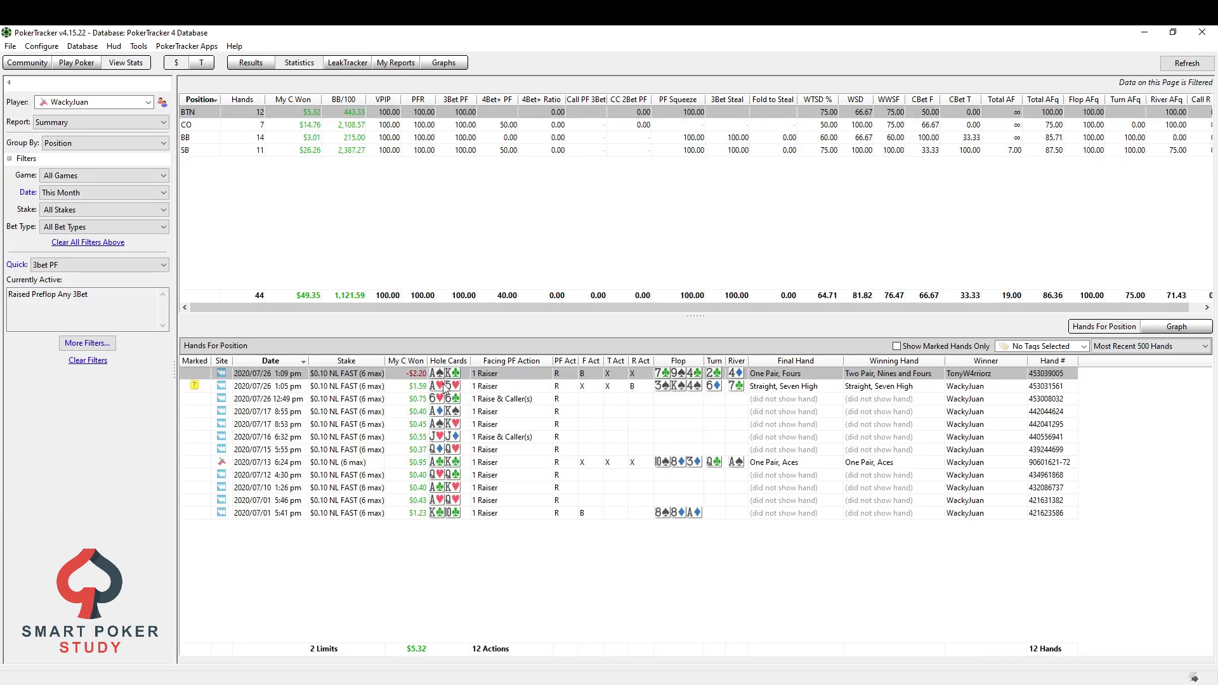
click(444, 386)
click(281, 125)
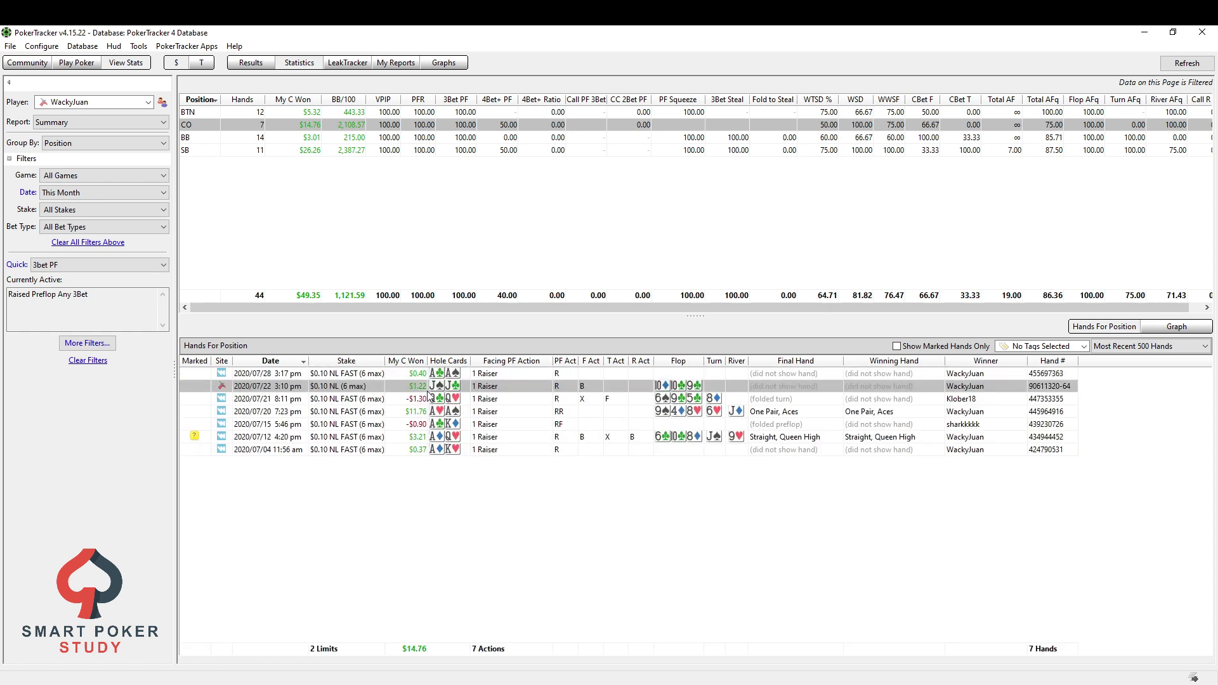
click(282, 137)
click(438, 410)
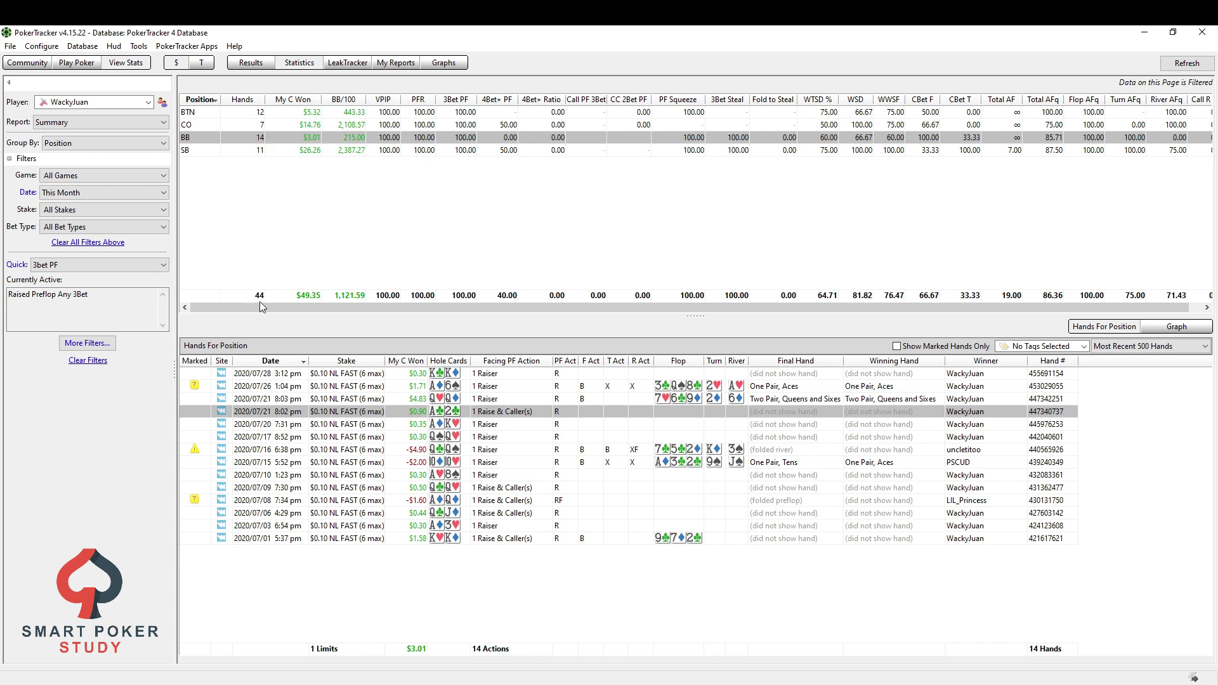
Compare the filtered 3-bet hands position by position, going through BTN, CO, BB and SB
click(270, 110)
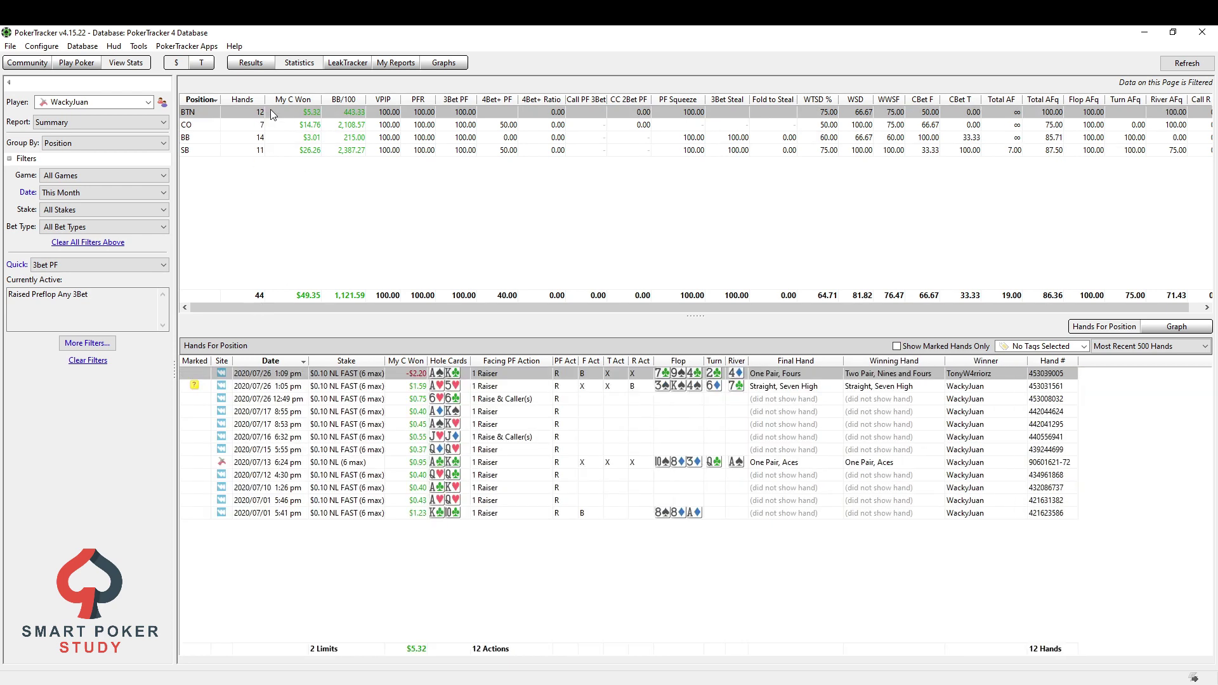
click(275, 125)
click(276, 137)
click(282, 151)
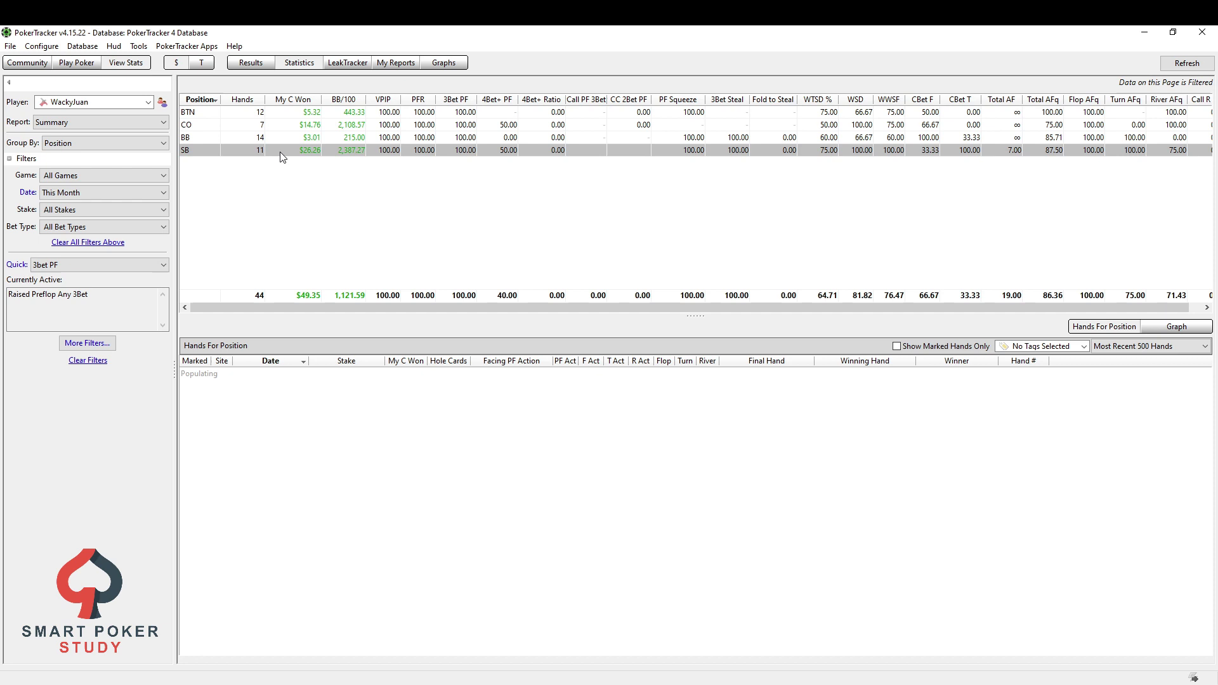
click(272, 112)
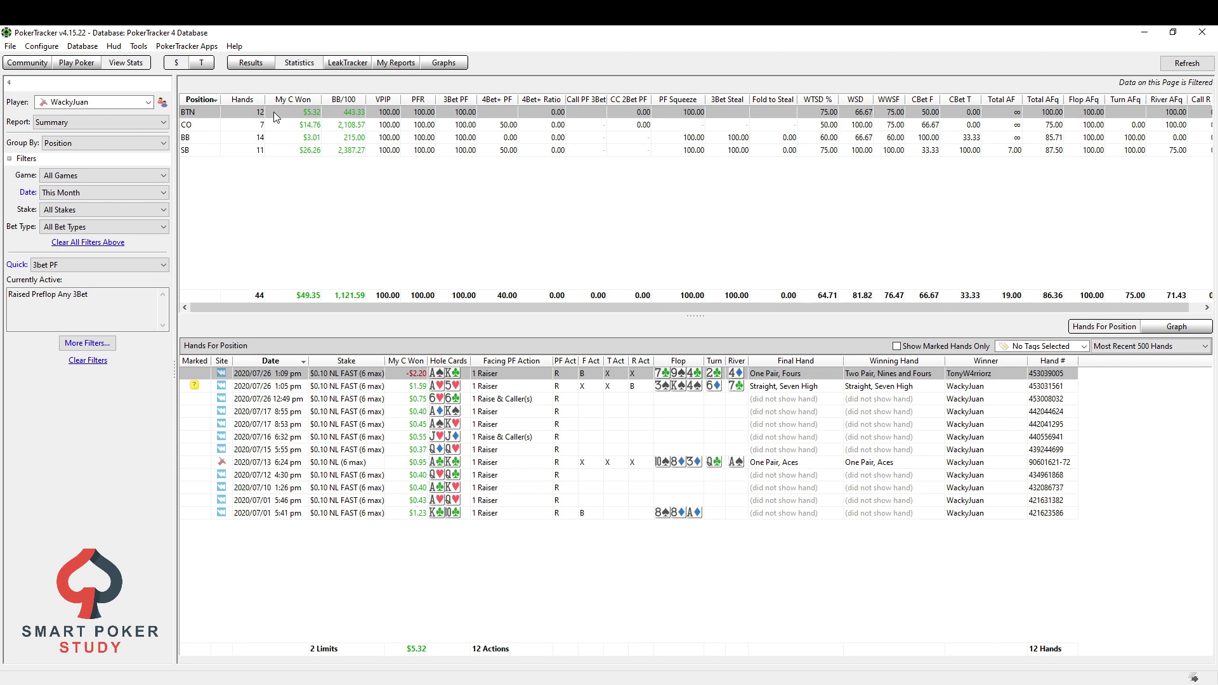
click(257, 129)
click(259, 141)
click(260, 150)
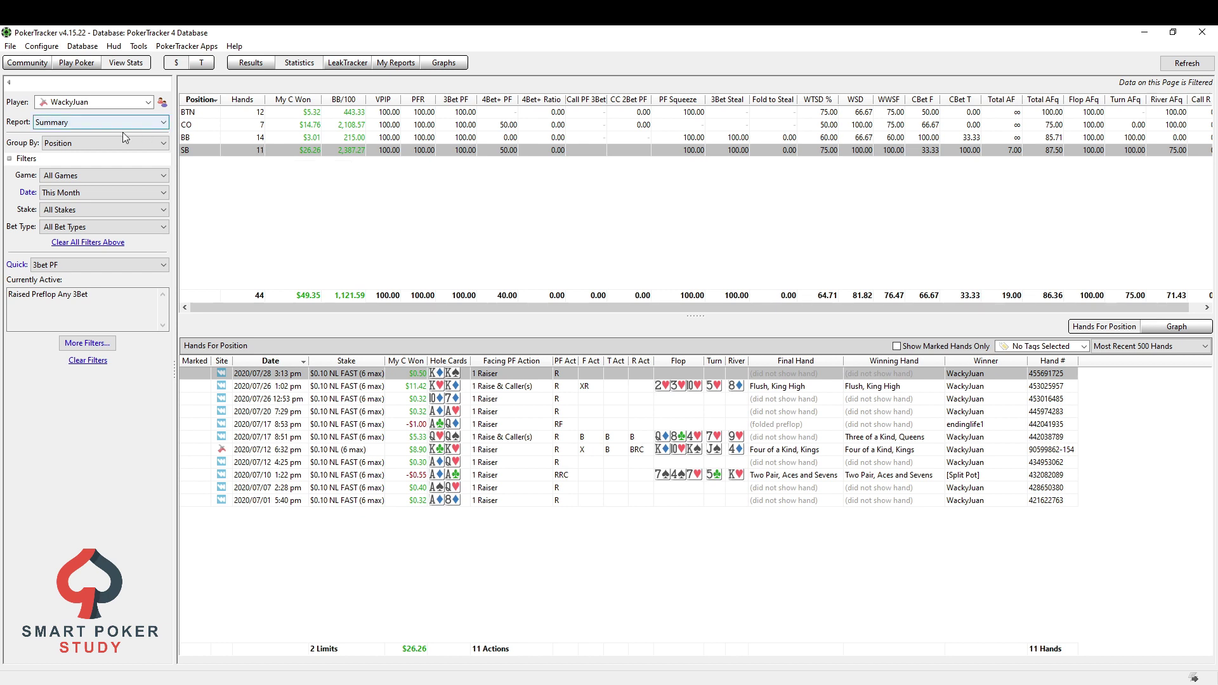
Group the report by Stake and clear the 3bet PF quick filter
click(66, 144)
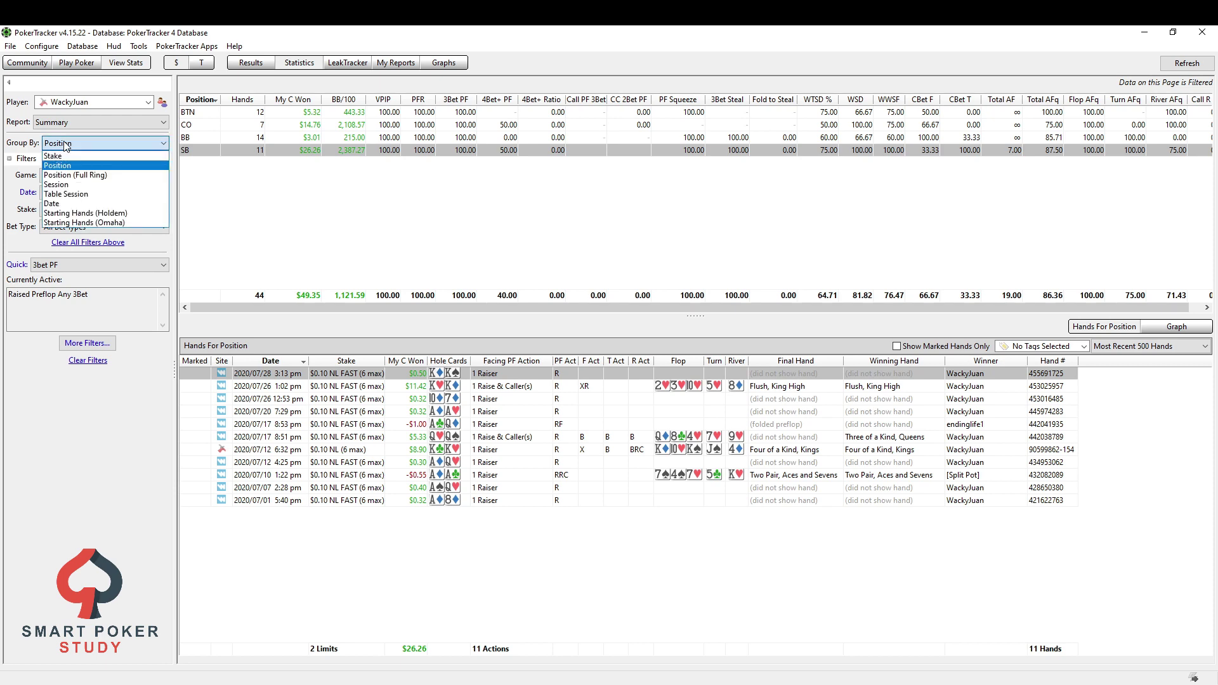
click(66, 156)
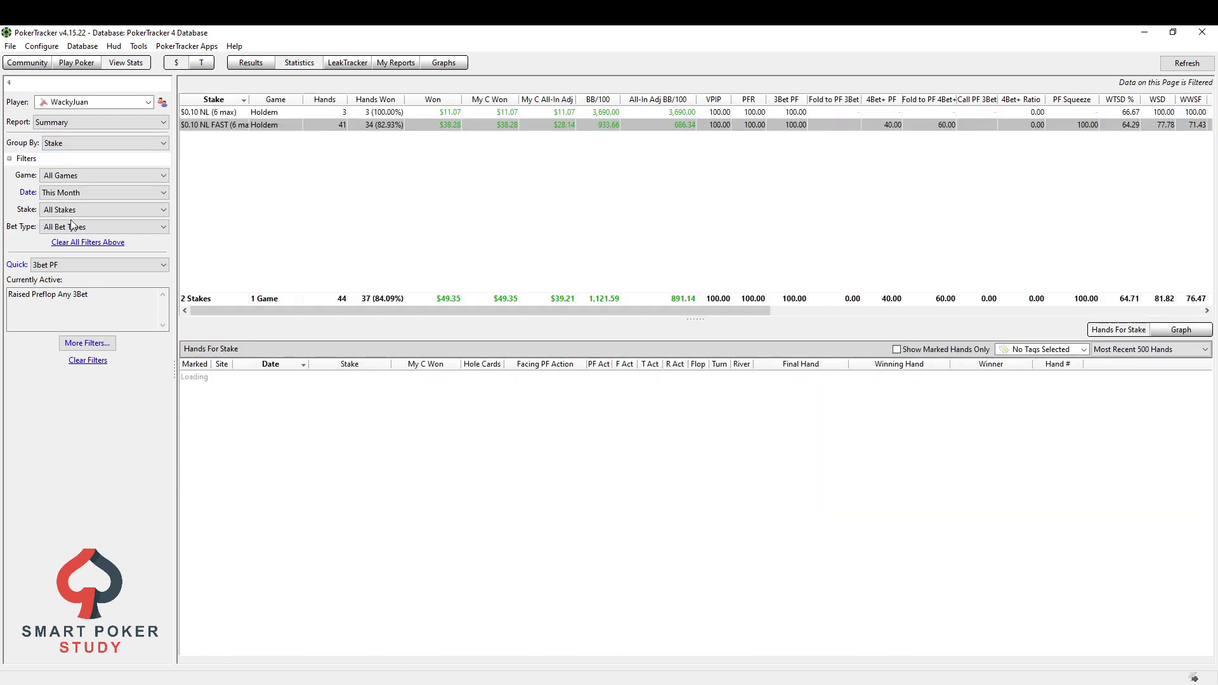
click(88, 360)
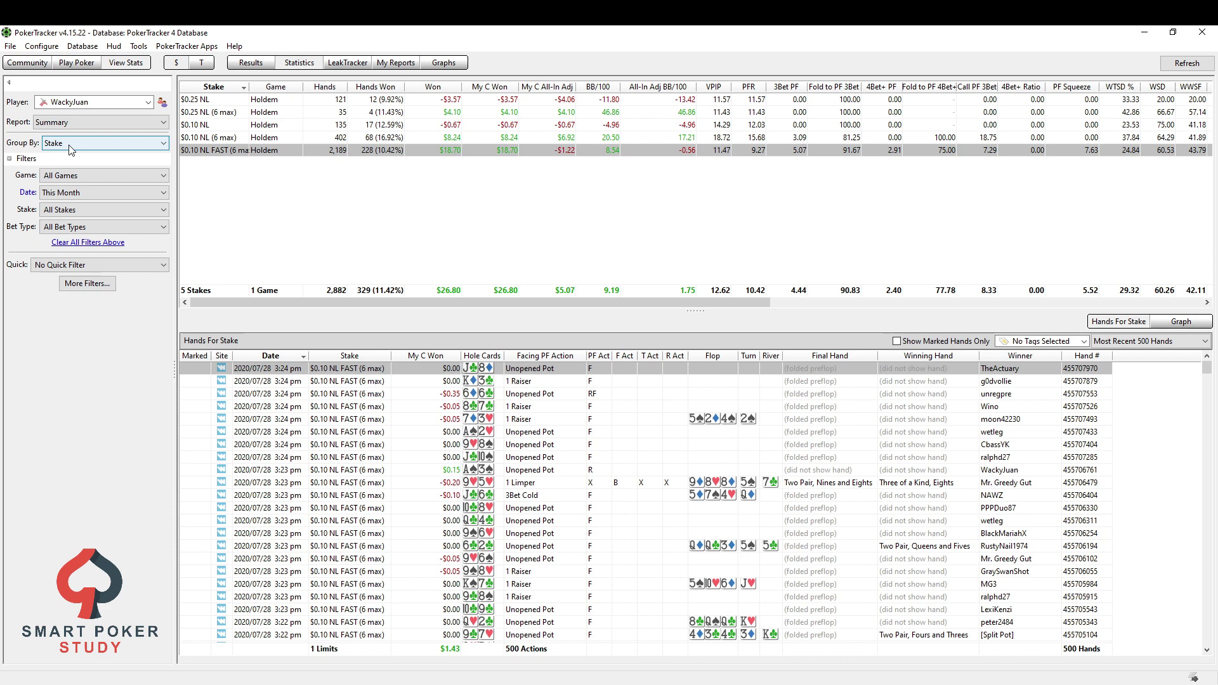
Compare the VPIP of each stake from $0.25 NL to $0.10 NL FAST, then list the $0.10 NL (6 max) hands
click(728, 102)
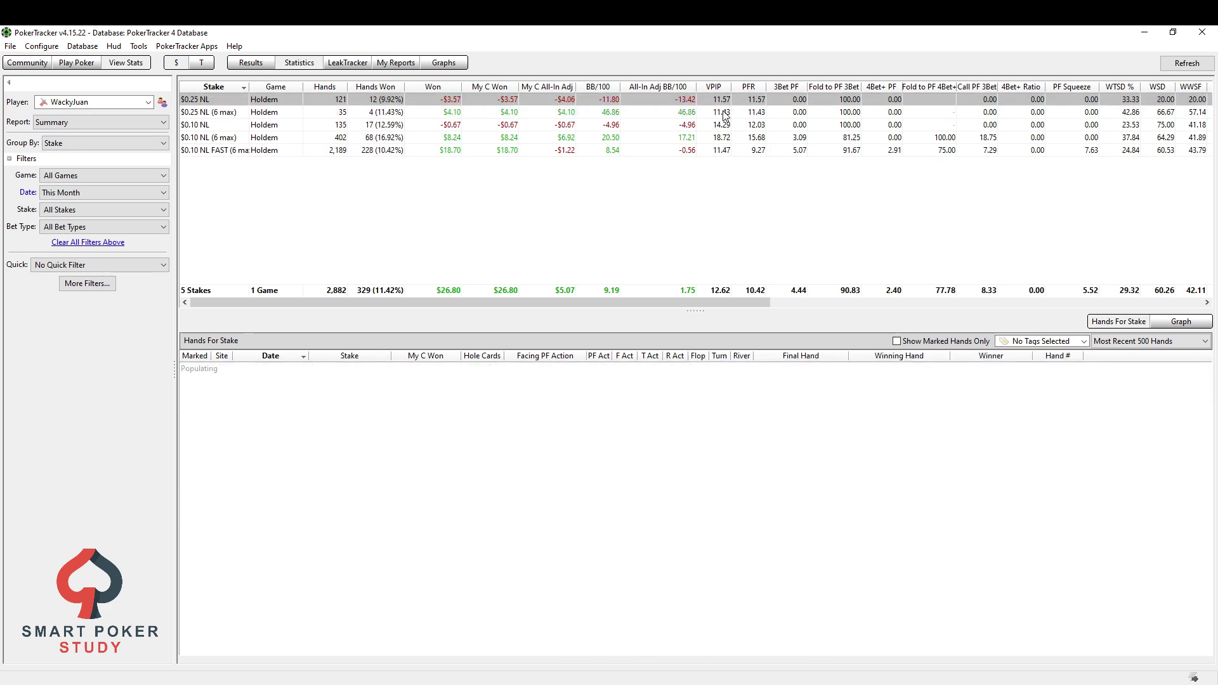
click(725, 113)
click(725, 125)
click(725, 139)
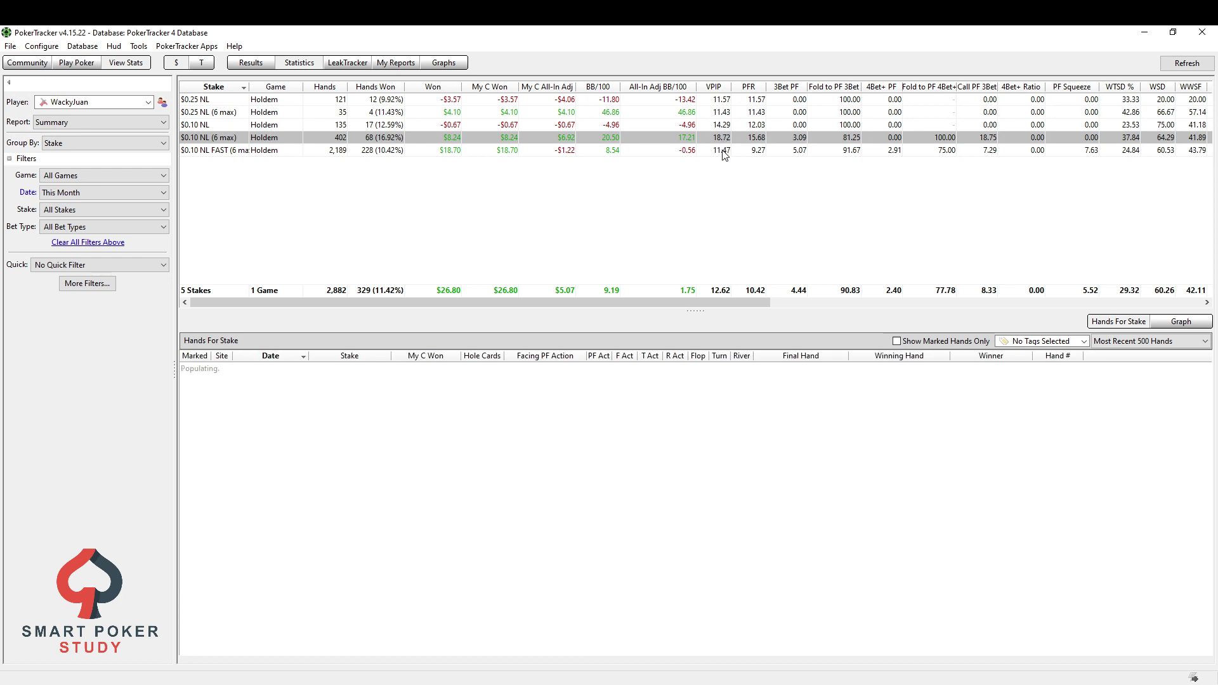
click(725, 152)
click(723, 138)
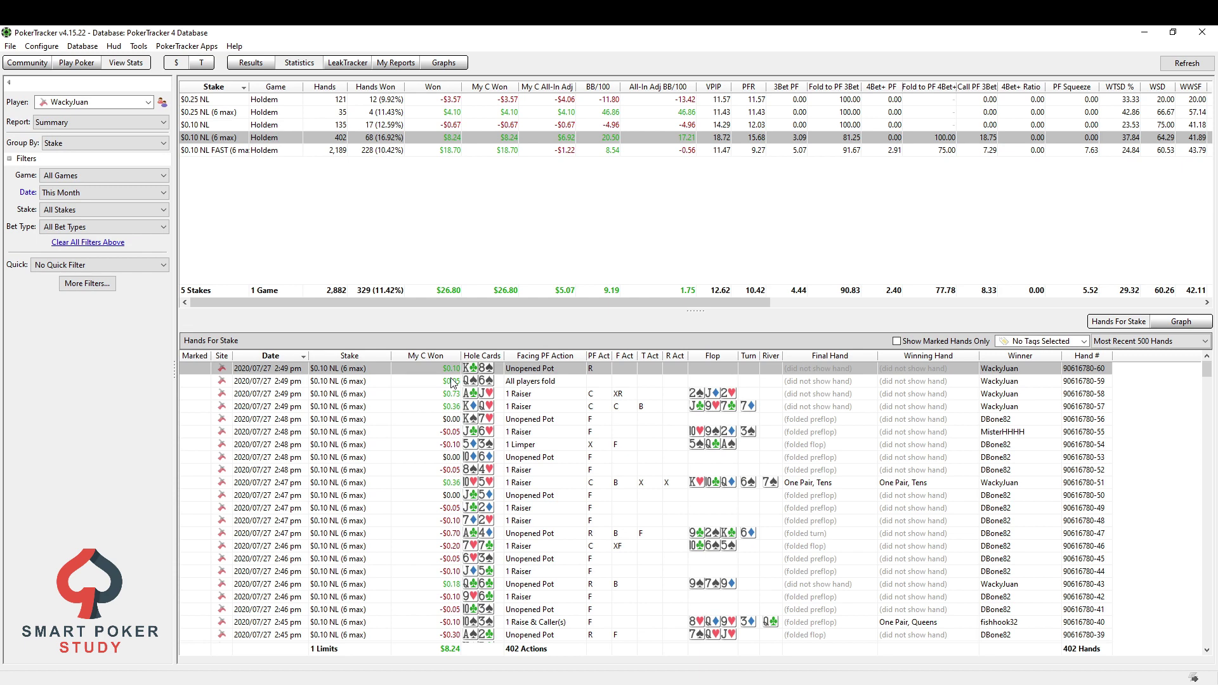
Open the winning king-queen hand from the $0.10 NL (6 max) list in the hand replayer, then close the playback
click(452, 408)
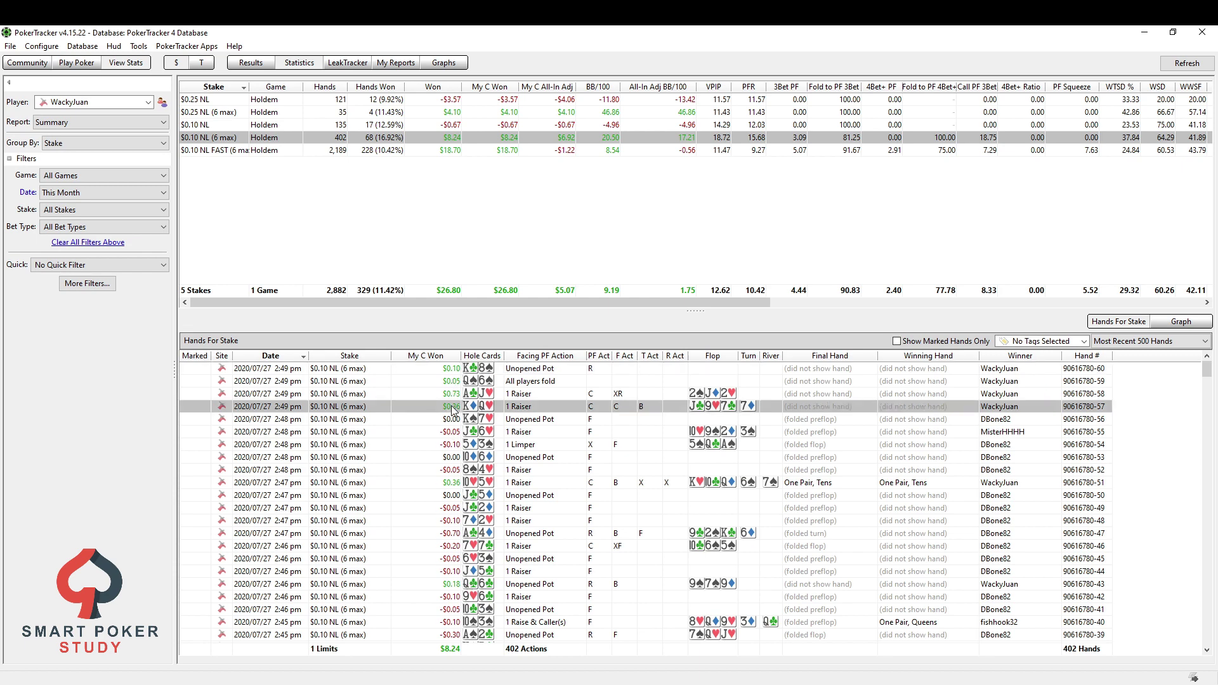
double_click(453, 409)
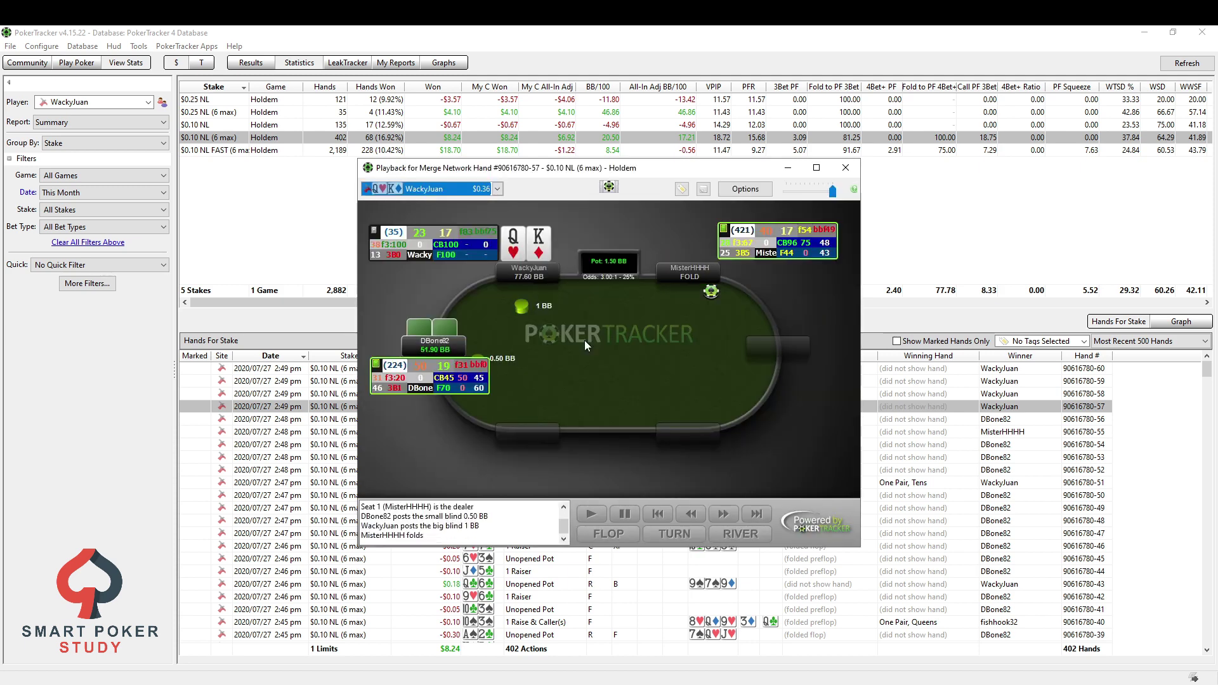
click(845, 168)
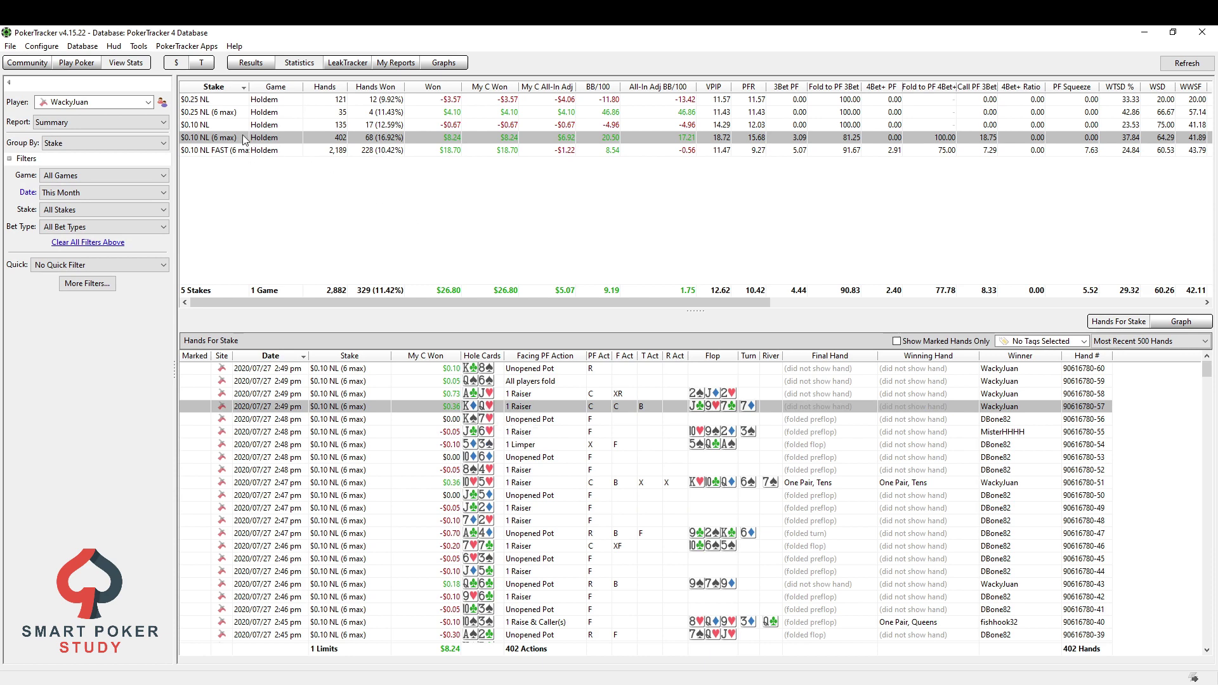
Group the report by Position (Full Ring) and list the hands played from UTG+1
click(66, 142)
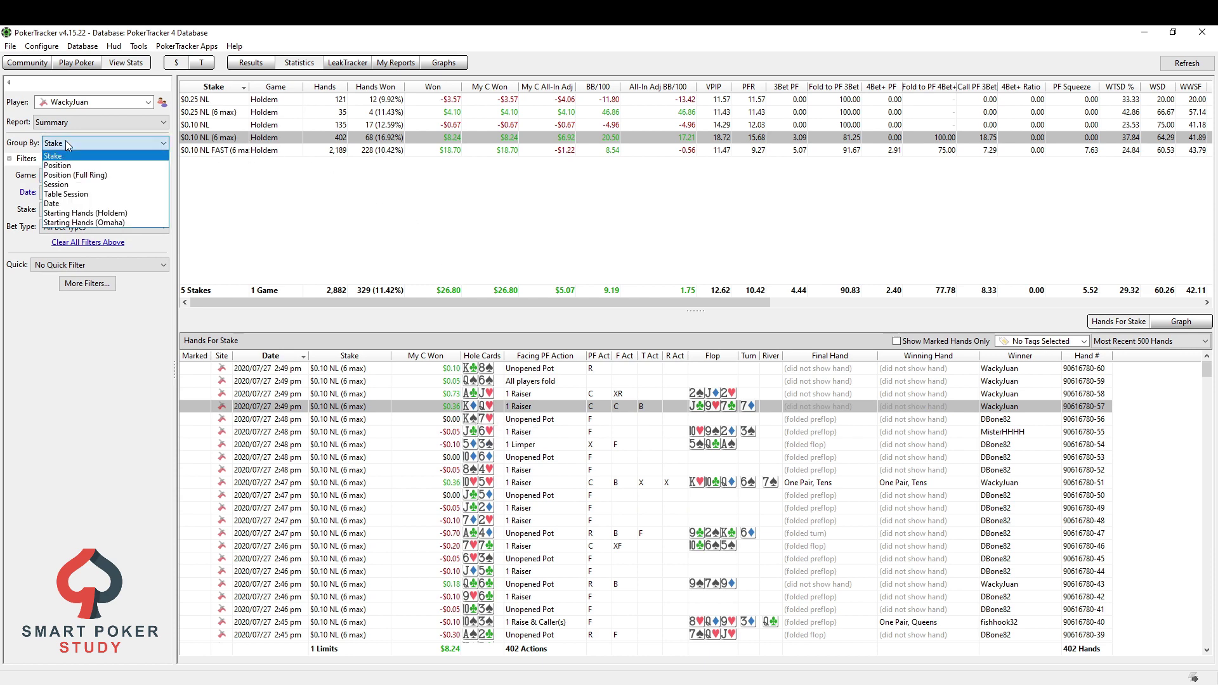
click(66, 177)
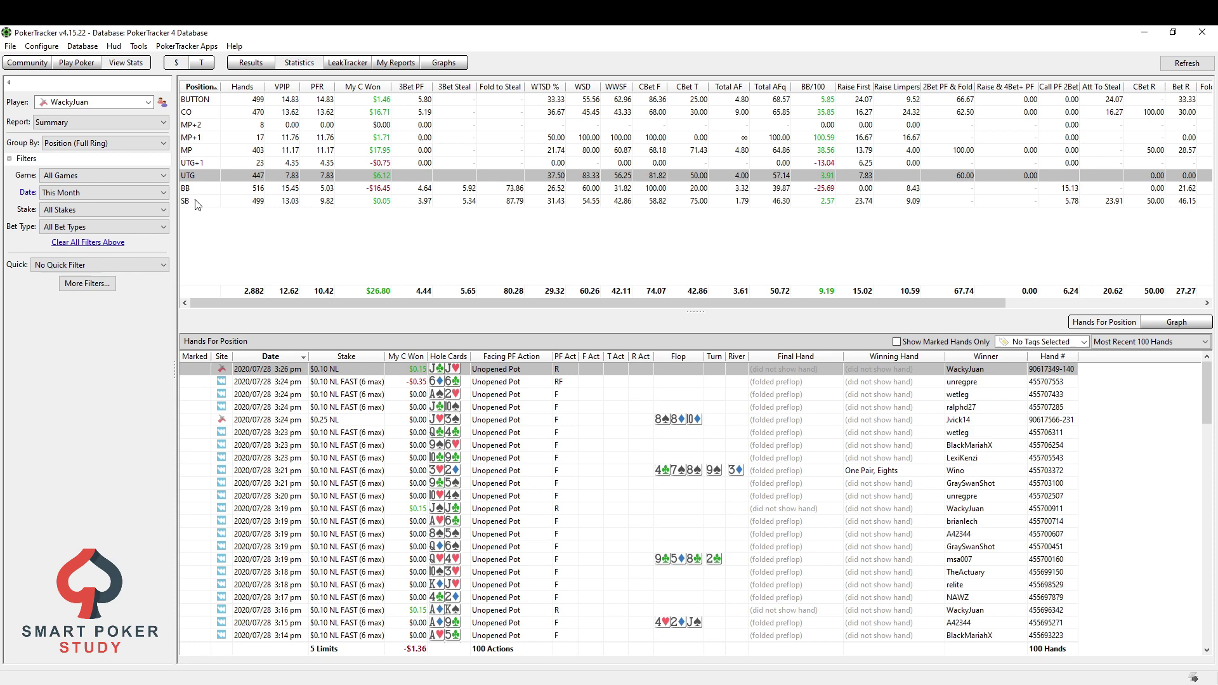
click(127, 143)
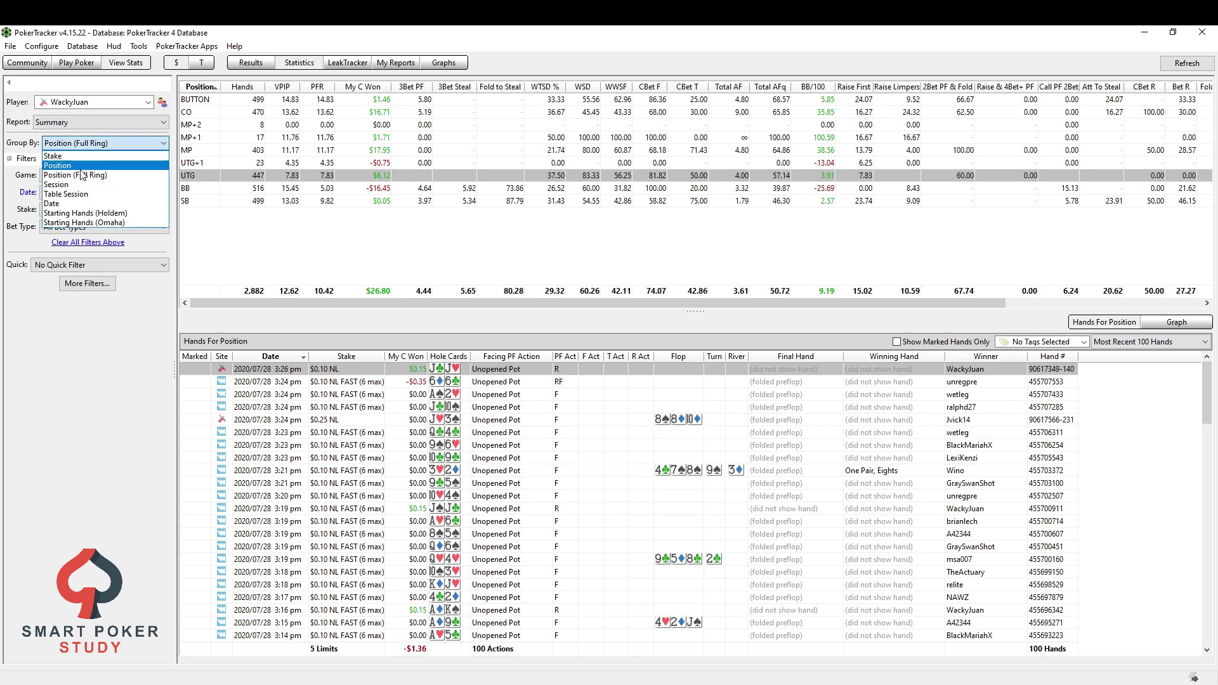
click(247, 227)
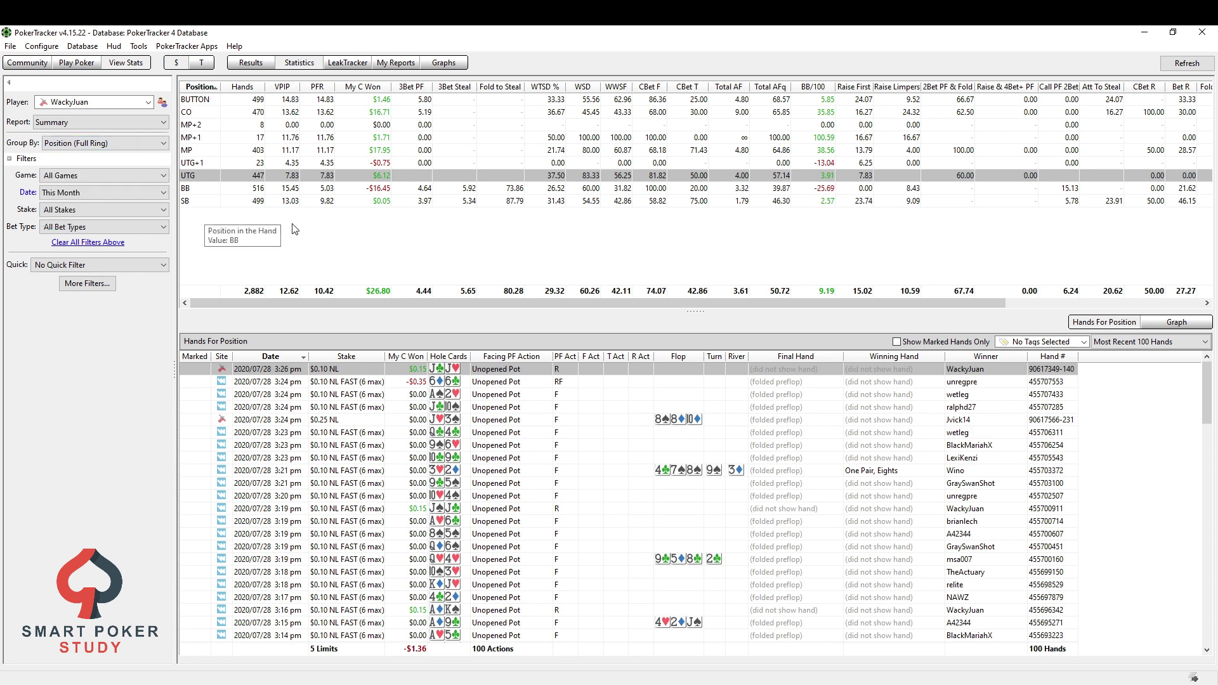
click(236, 163)
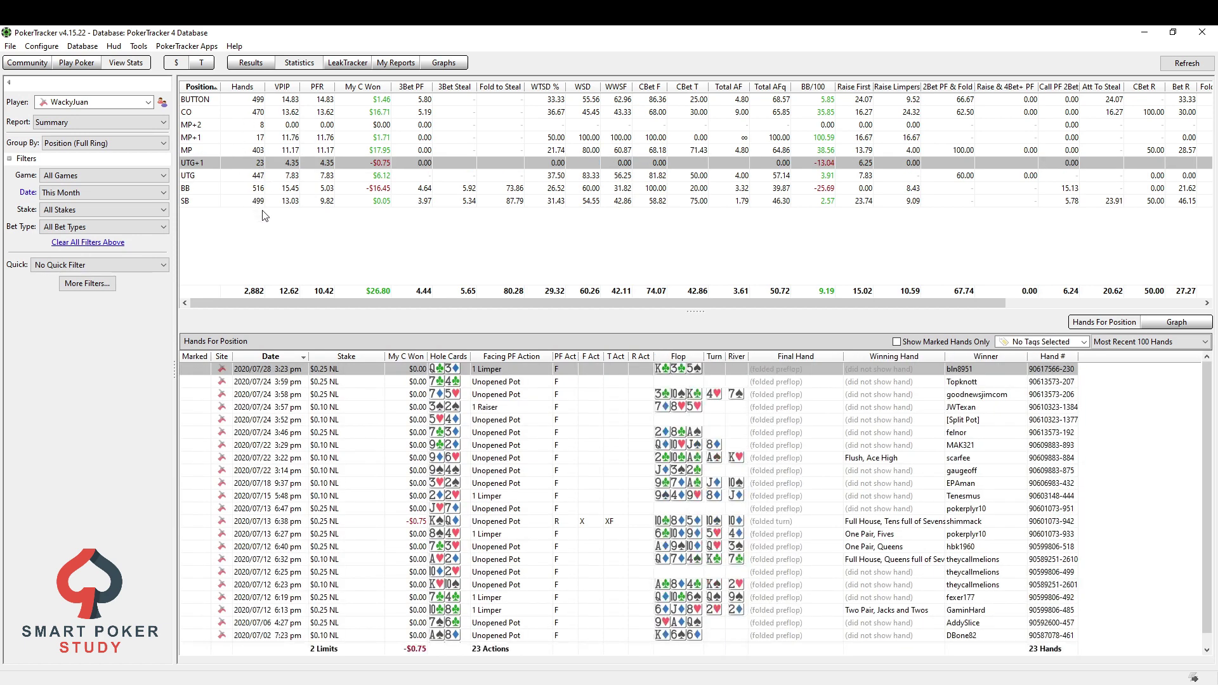
Group the report by Session and inspect the sessions started 2020/07/26 12:44 pm and 2020/07/28 3:08 pm
click(82, 145)
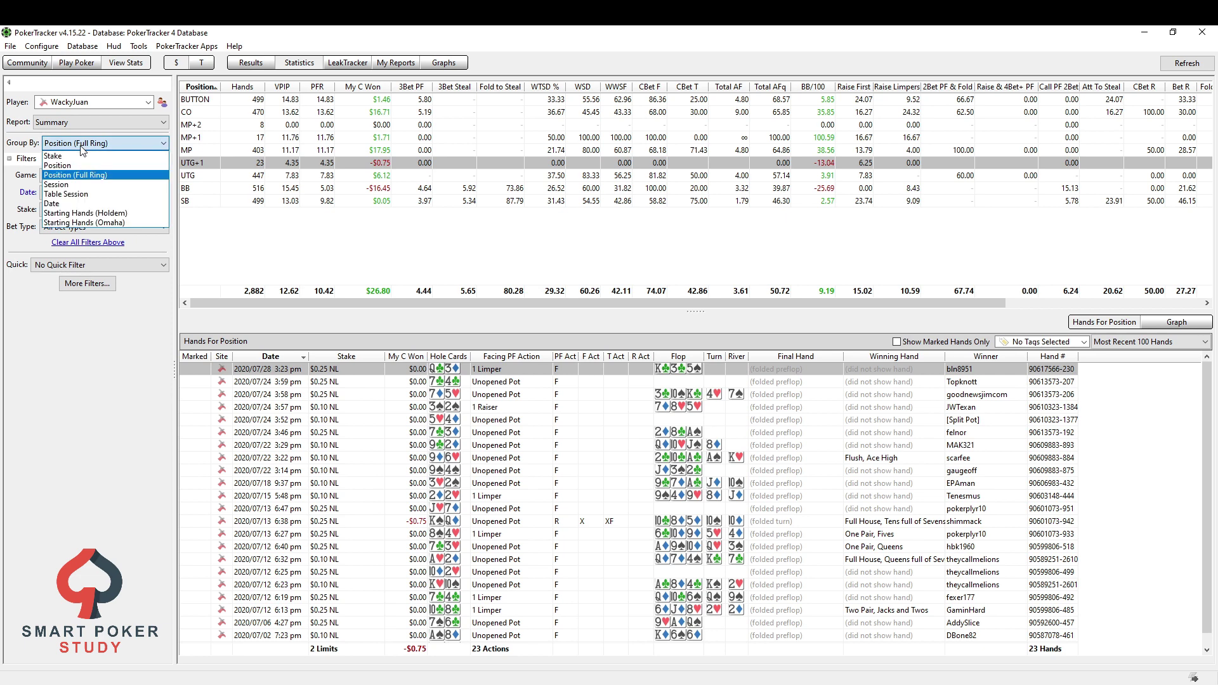
click(78, 185)
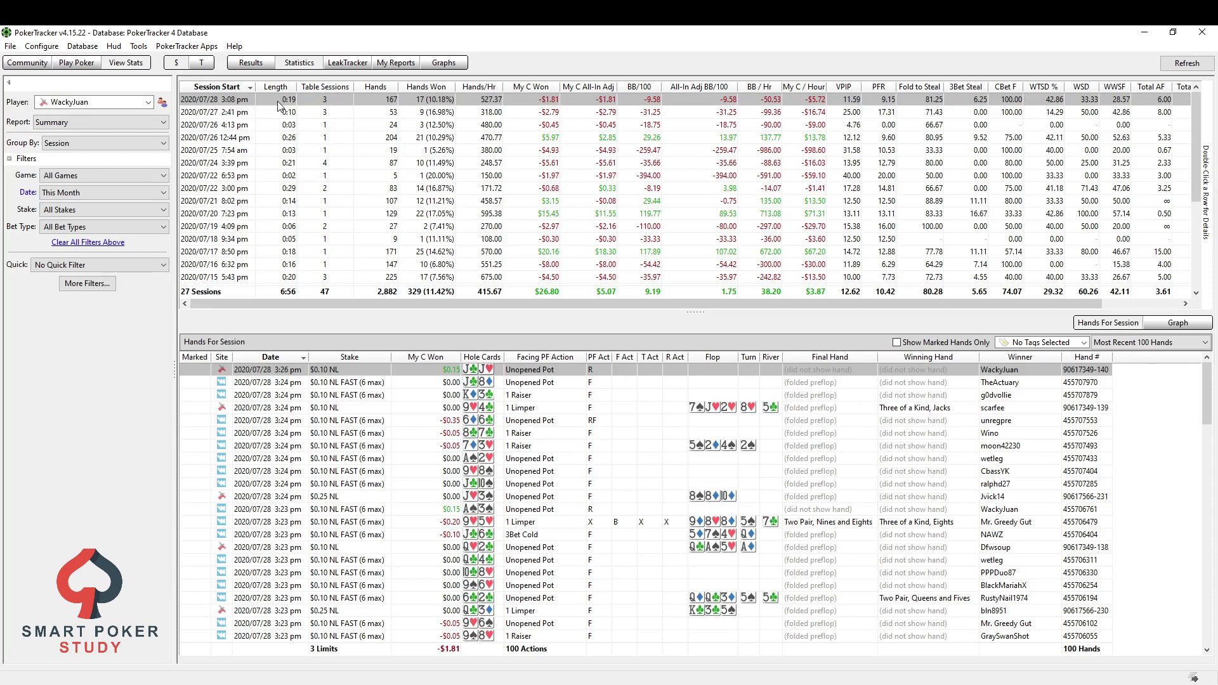
mouse_move(280, 105)
mouse_move(410, 117)
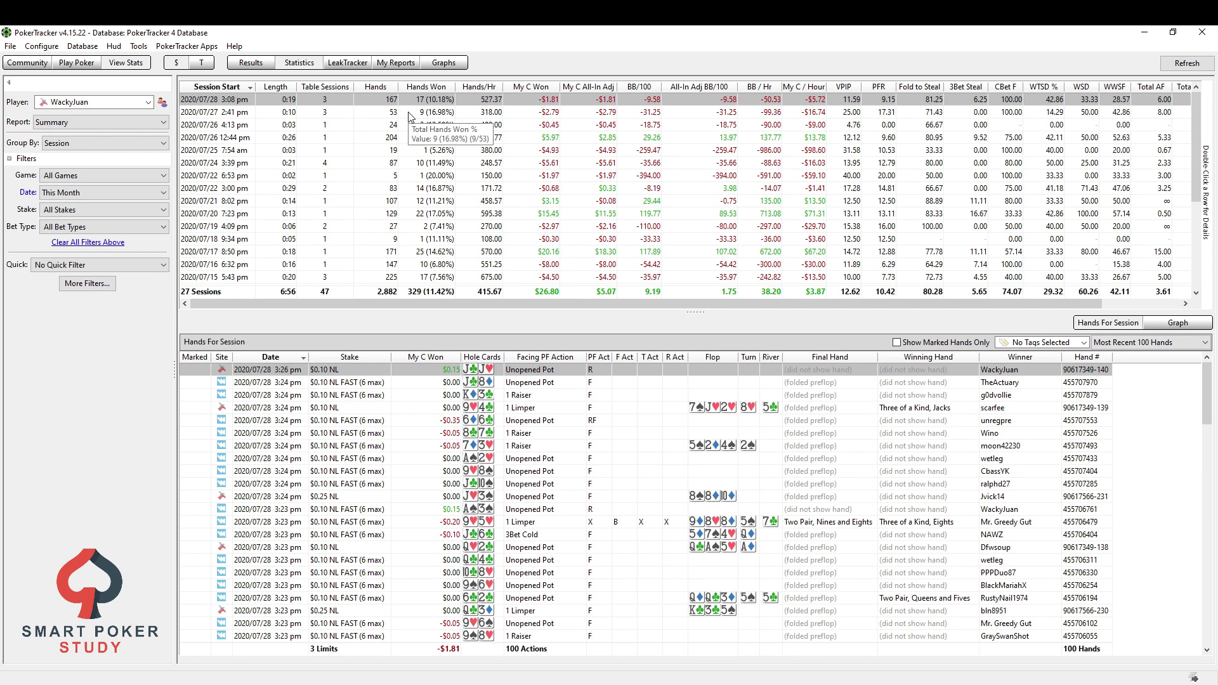
click(346, 138)
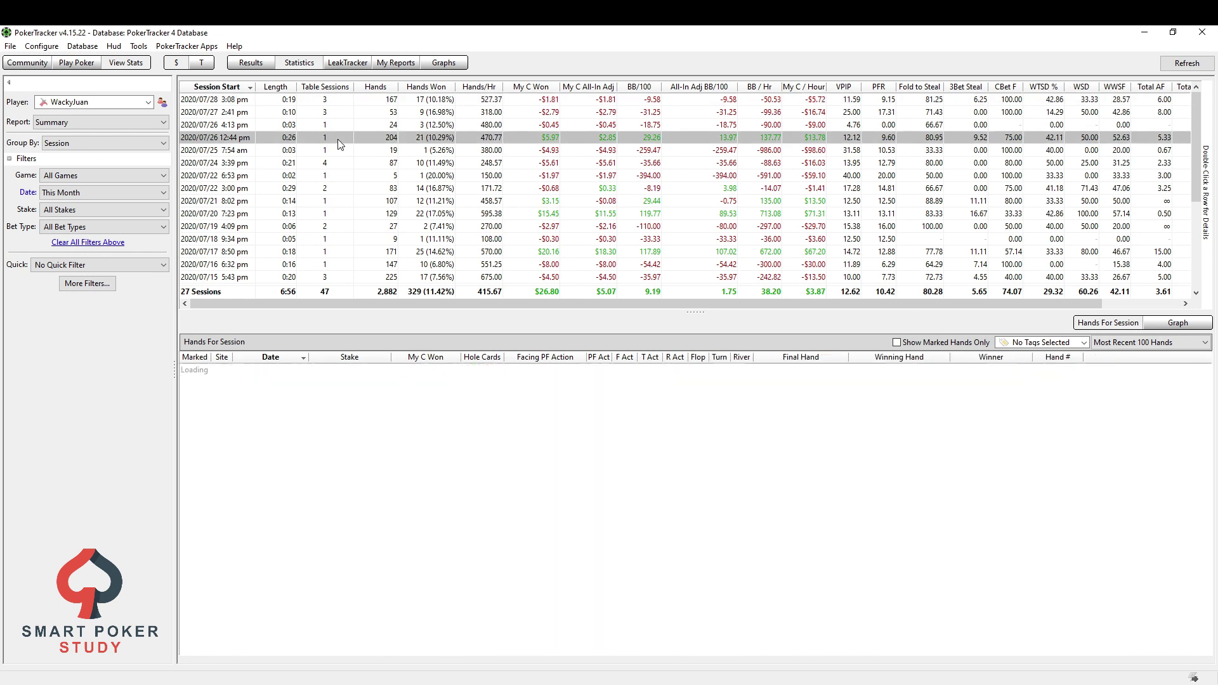
click(328, 105)
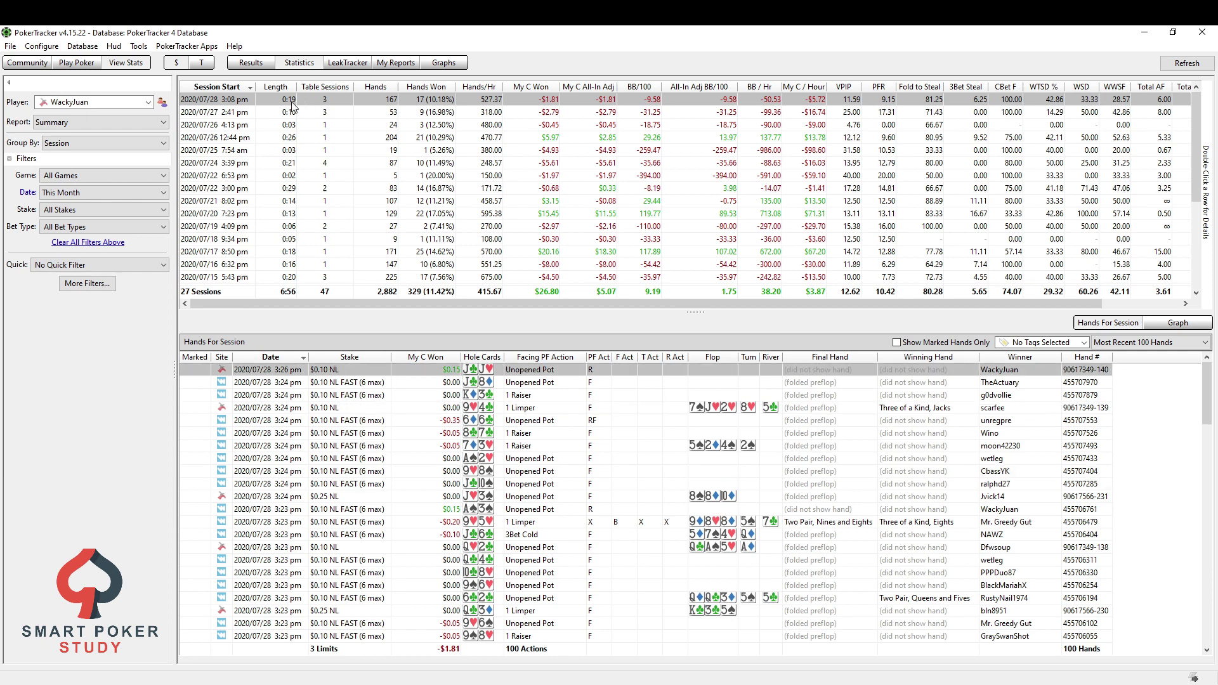
Group the report by Table Session and select the two most recent table sessions, Circus and Flamingo, to list their hands
click(72, 146)
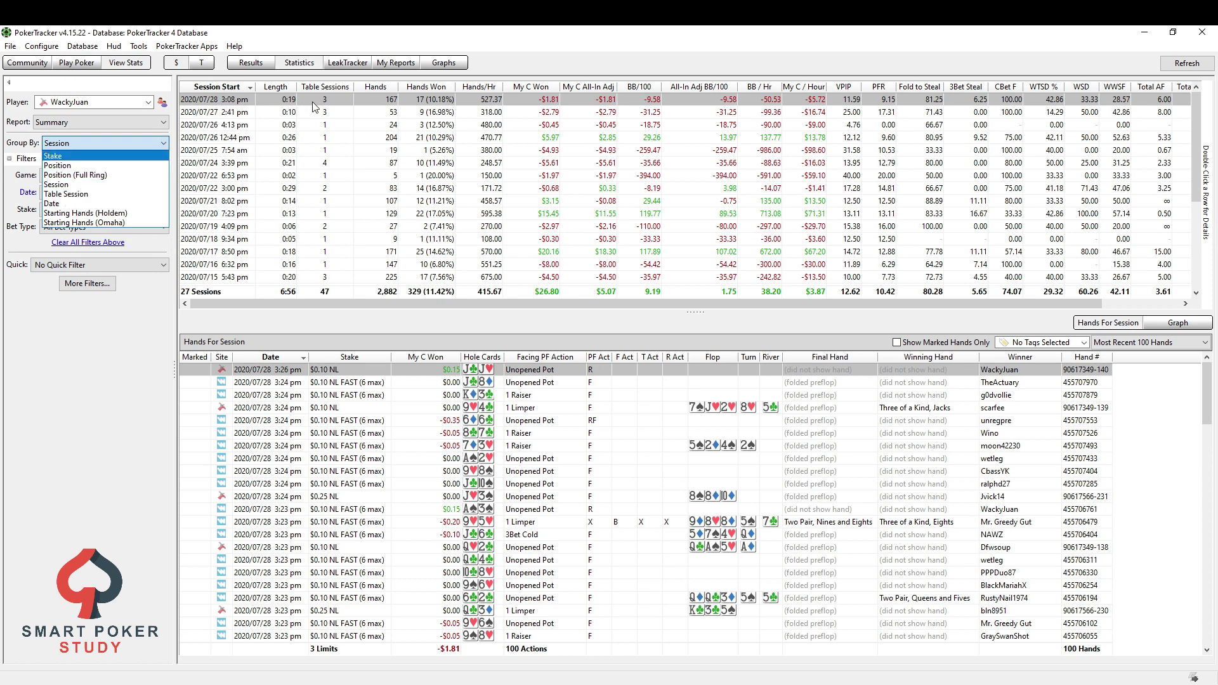
click(72, 194)
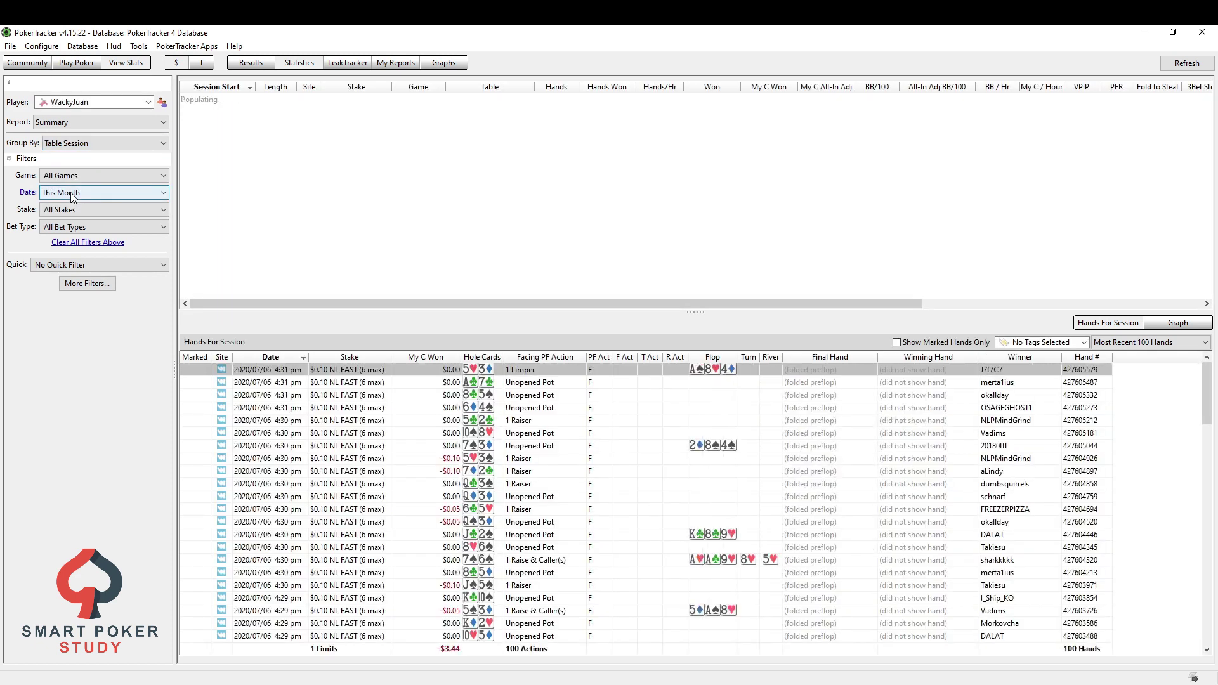
scroll(217, 191, up, 1)
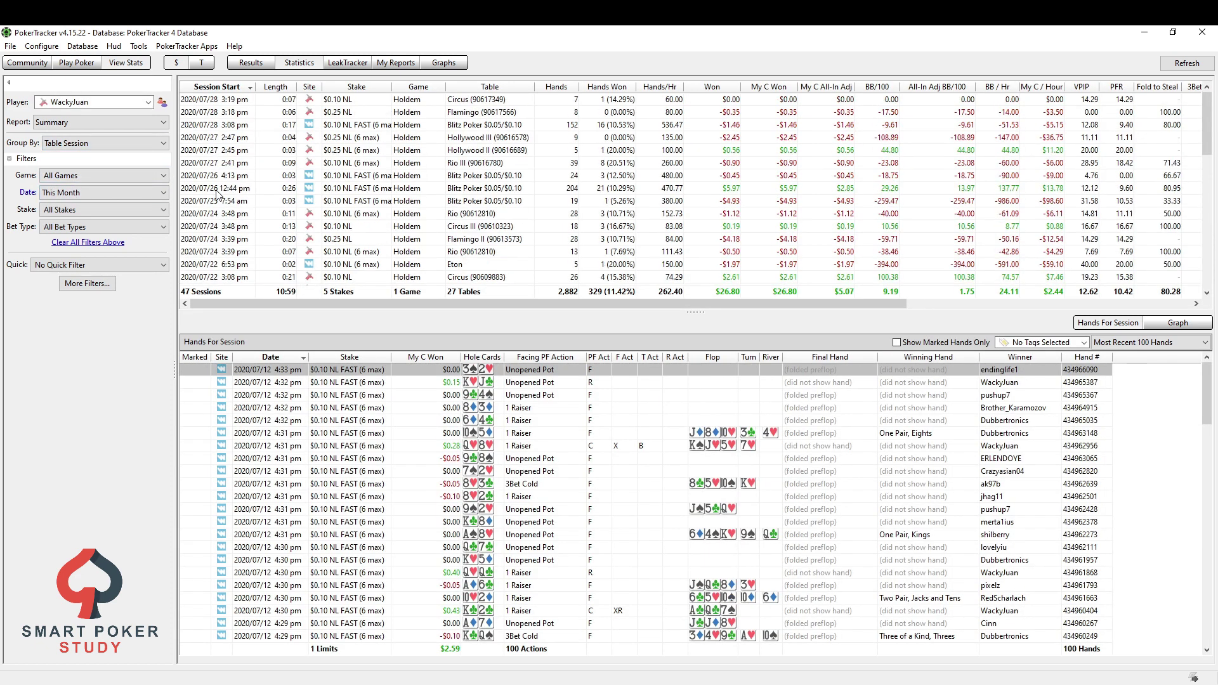
click(212, 100)
click(212, 113)
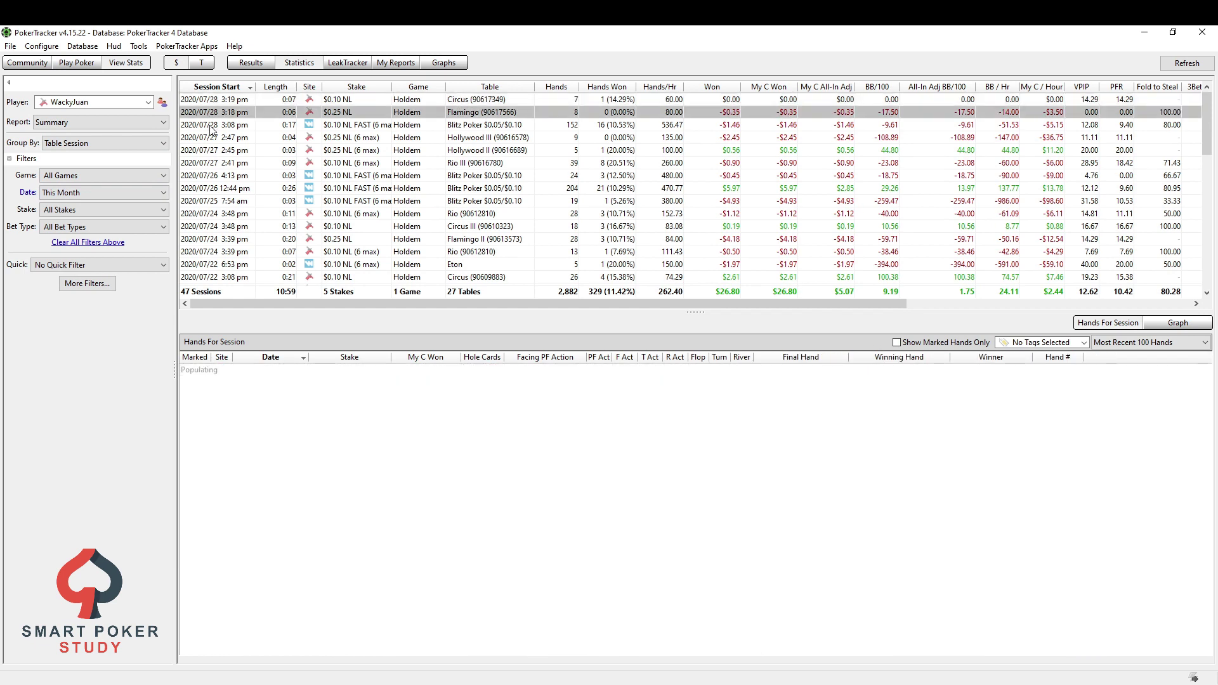
Compare the three most recent table sessions, ending on the Blitz Poker $0.05/$0.10 session of 2020/07/28 3:08 pm
click(211, 125)
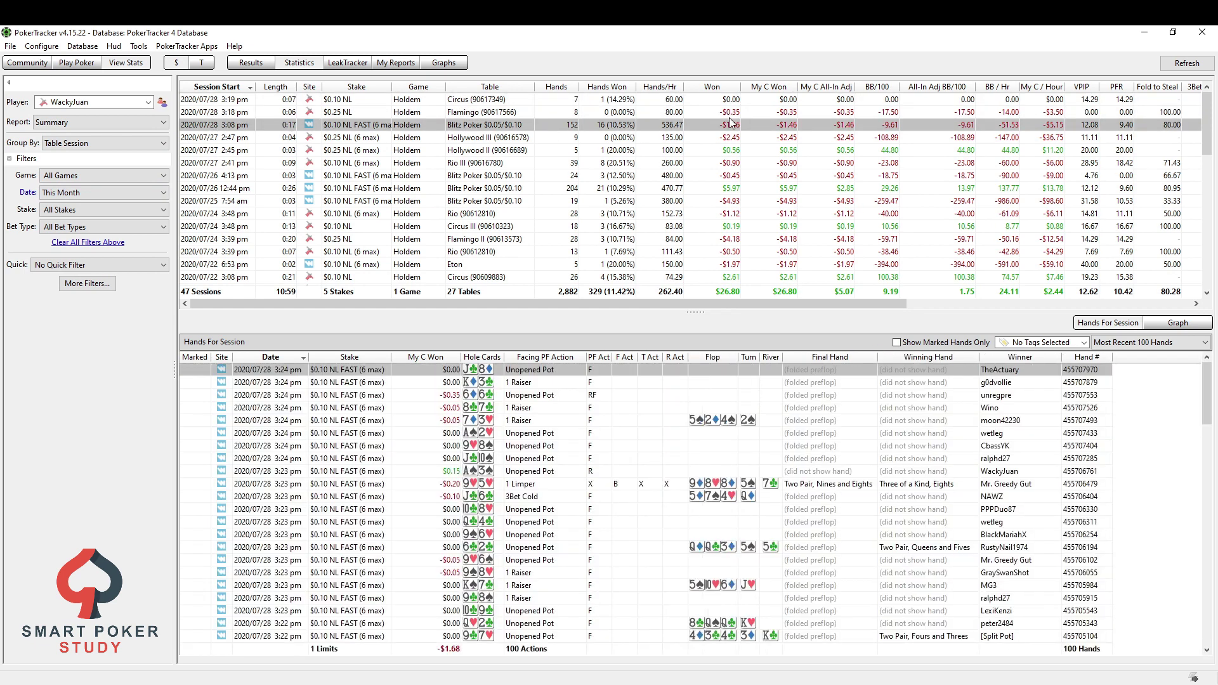
click(734, 113)
click(734, 102)
click(734, 113)
click(734, 127)
click(294, 112)
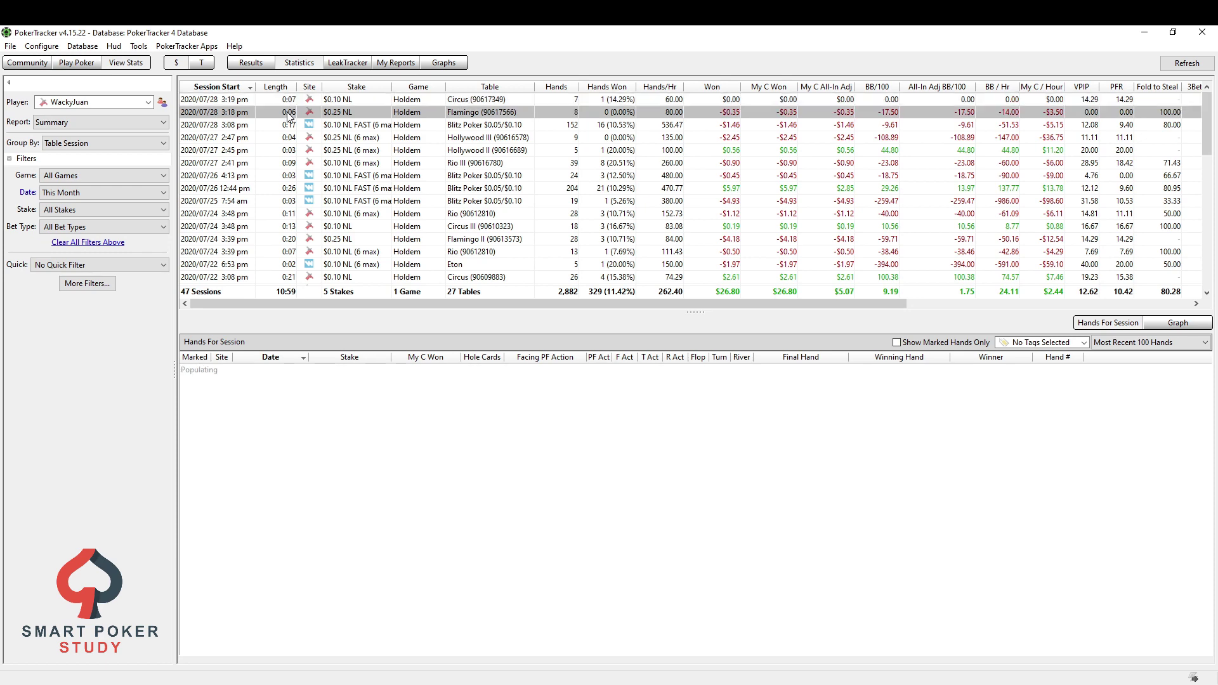
click(346, 125)
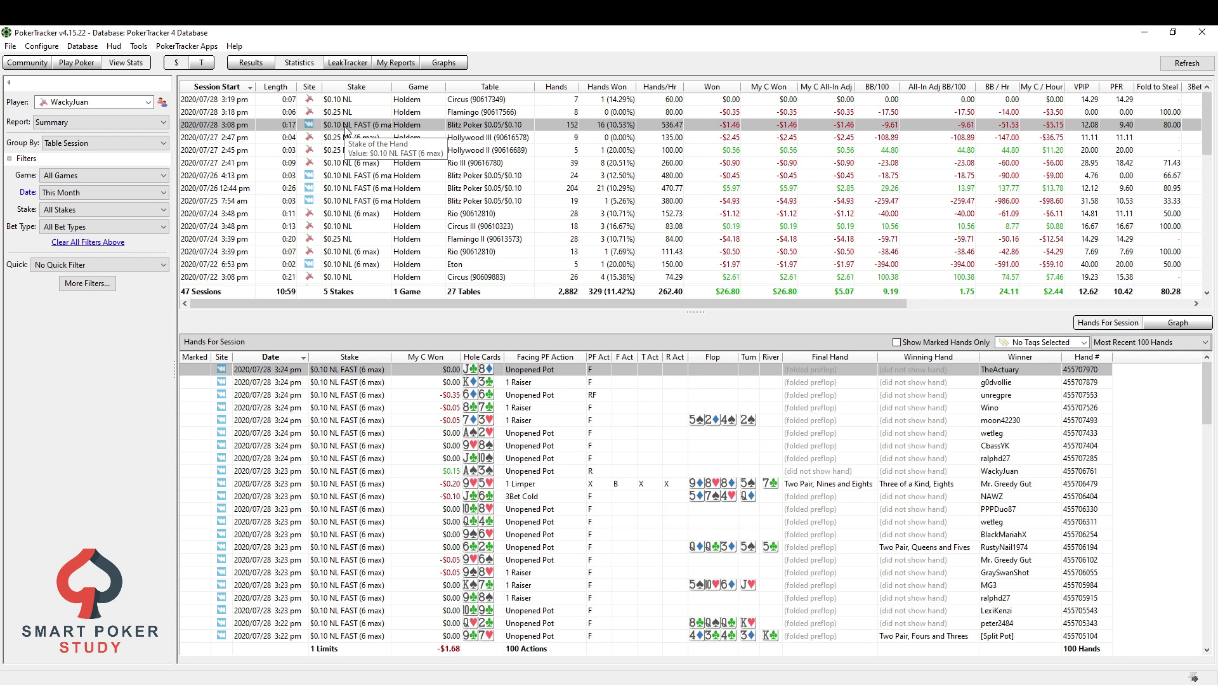
Open the session's losing king-jack of spades hand in the hand replayer, and close the playback
scroll(446, 503, down, 4)
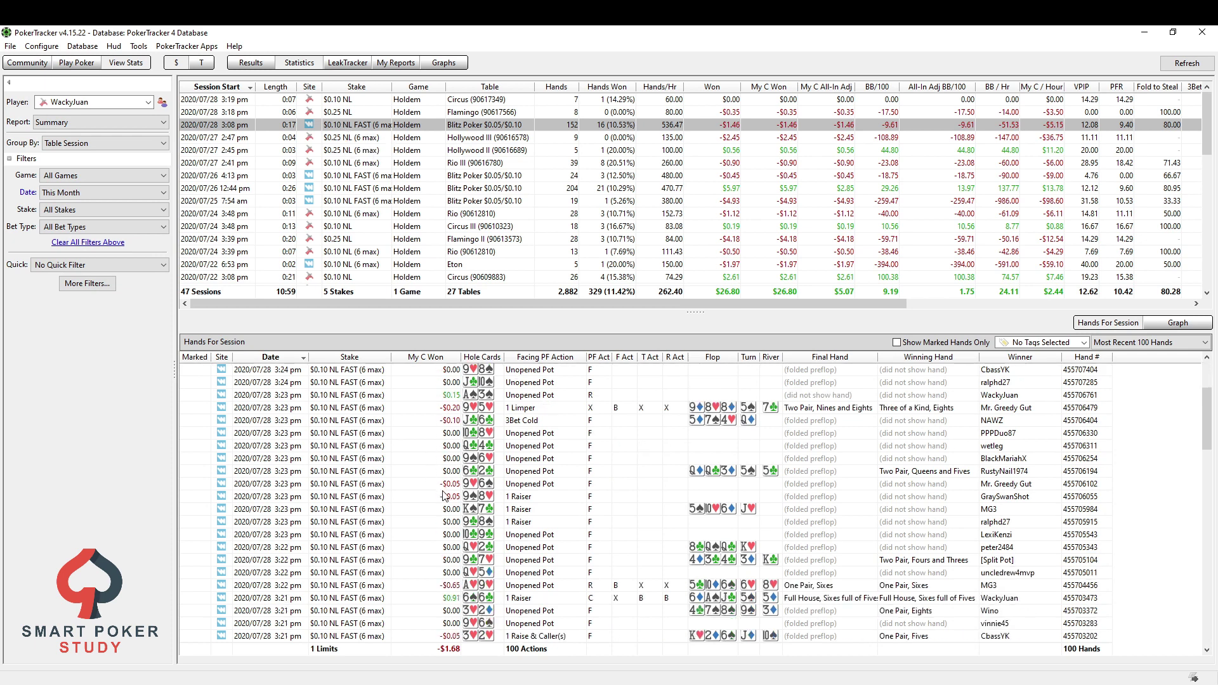
scroll(434, 556, down, 3)
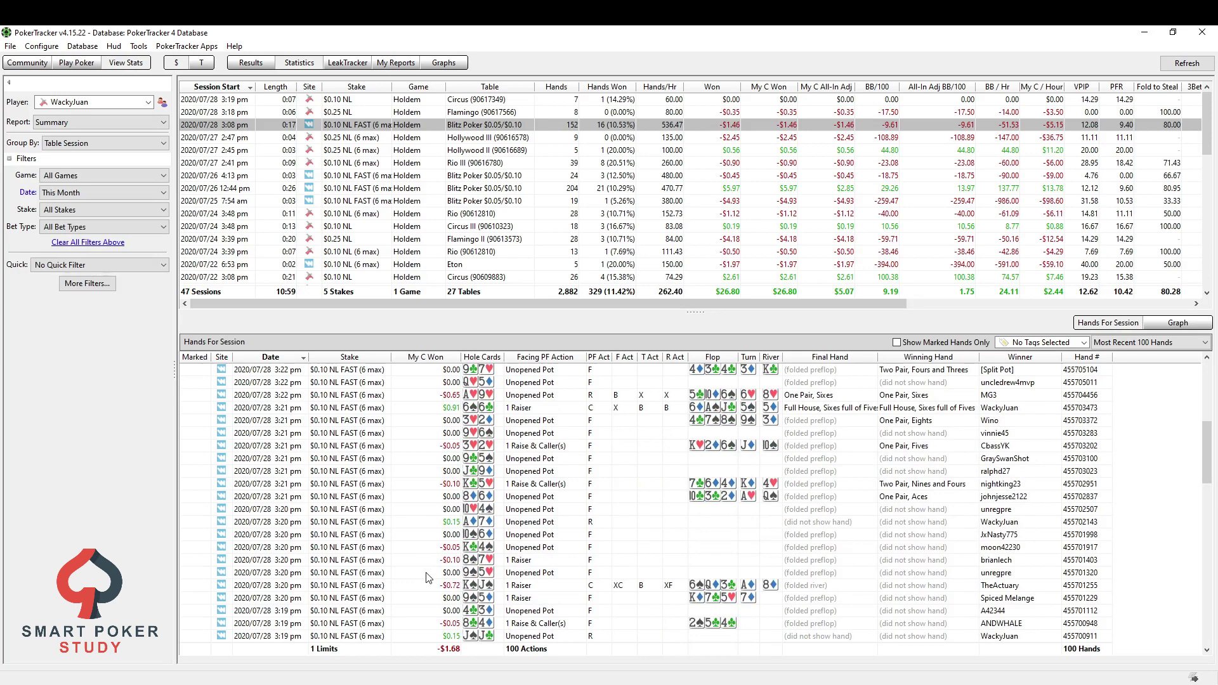
click(471, 588)
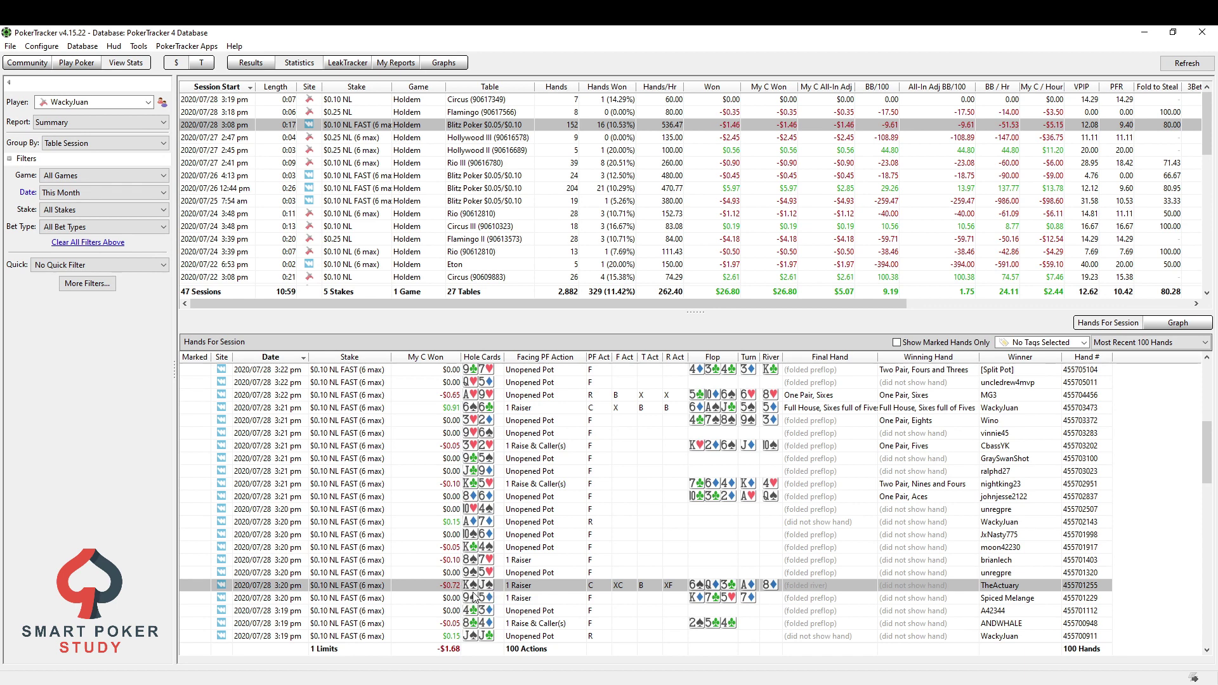
double_click(471, 588)
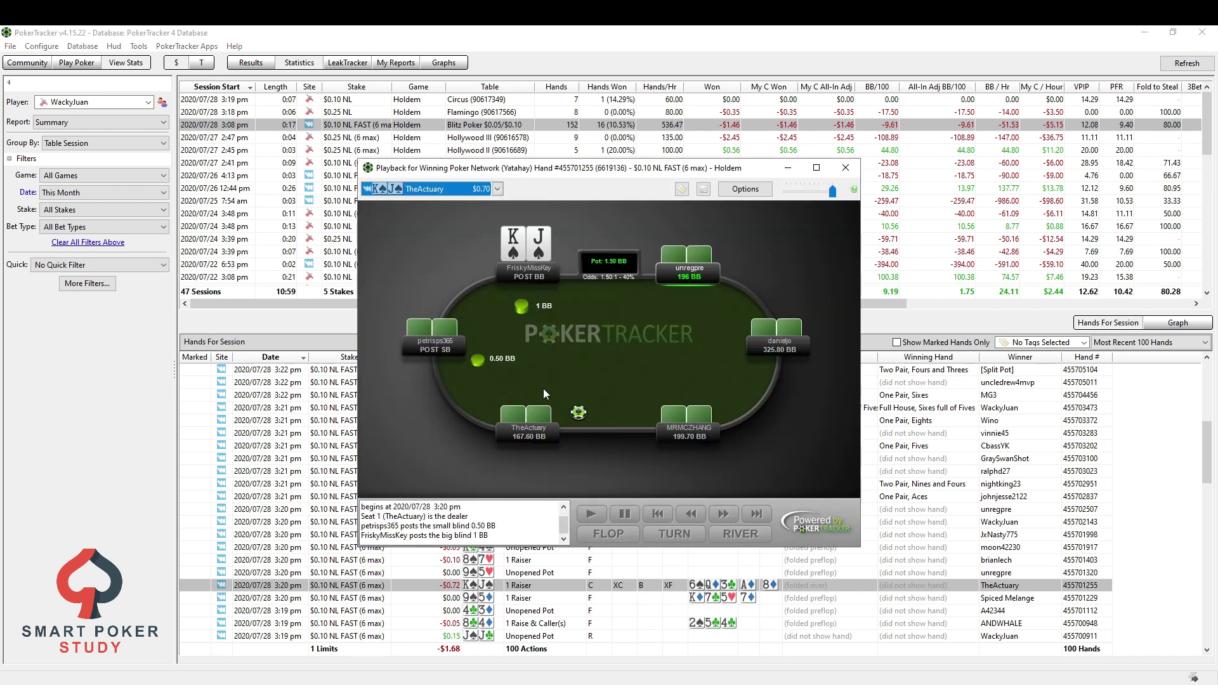
key(Escape)
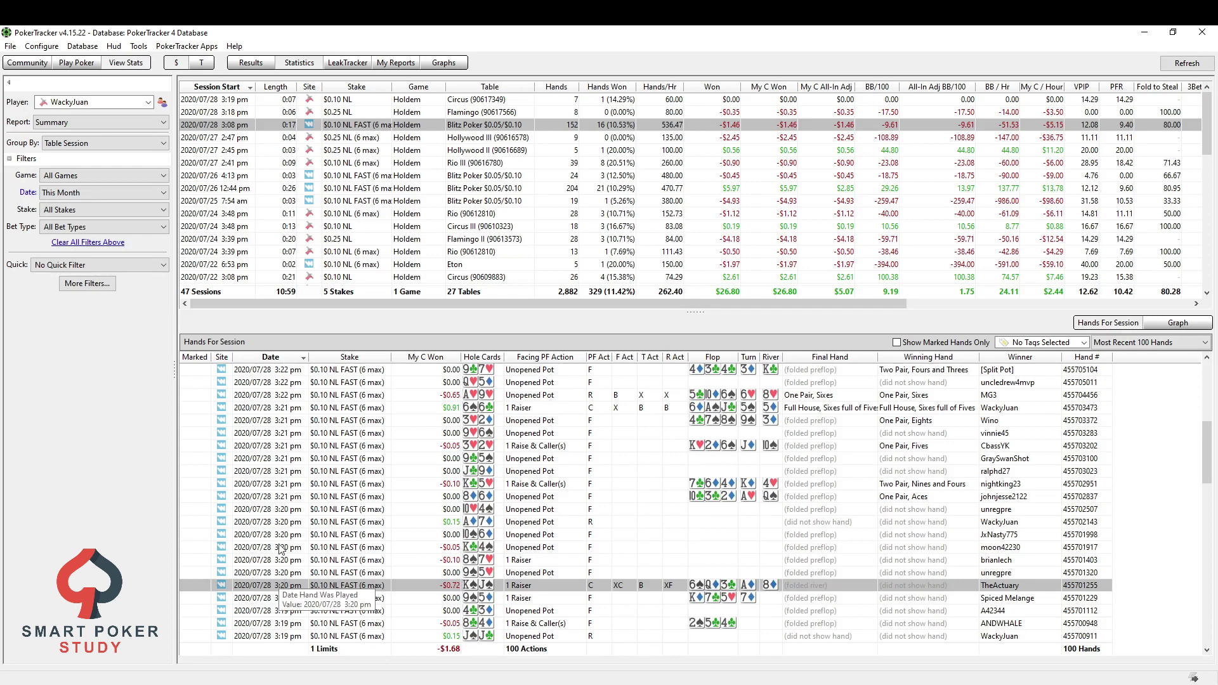
Sort the session's hands by date in ascending order and select the hands played after the losing king-jack hand
click(280, 359)
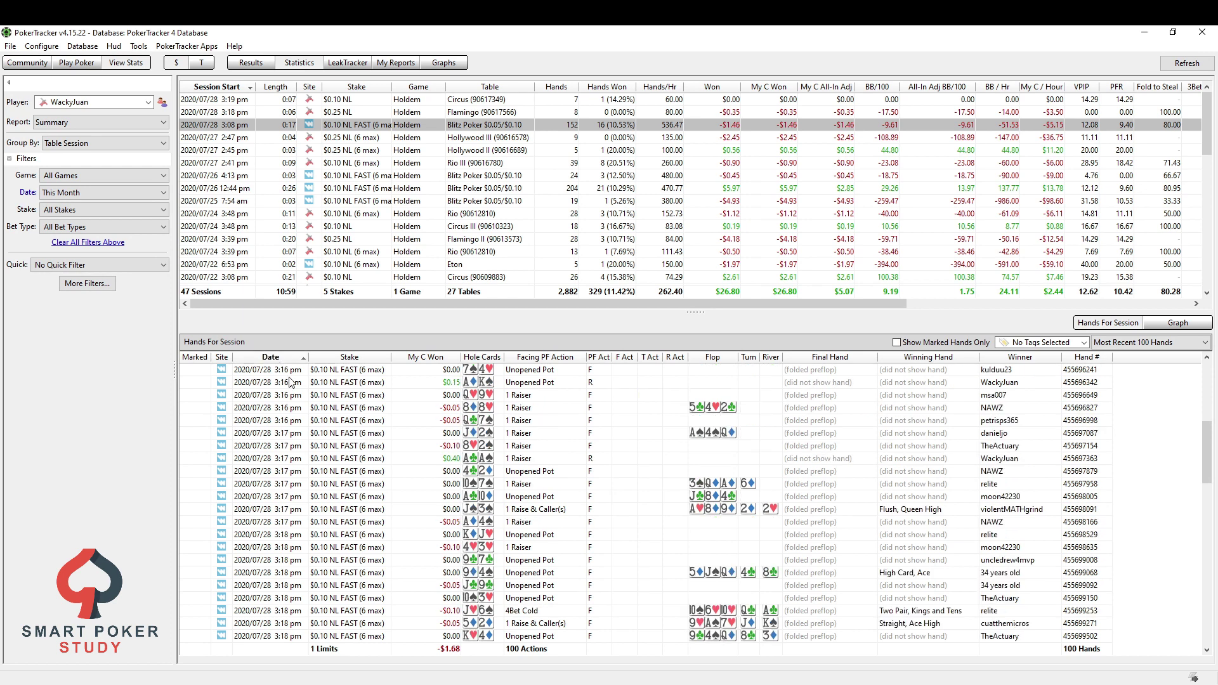
scroll(424, 535, down, 15)
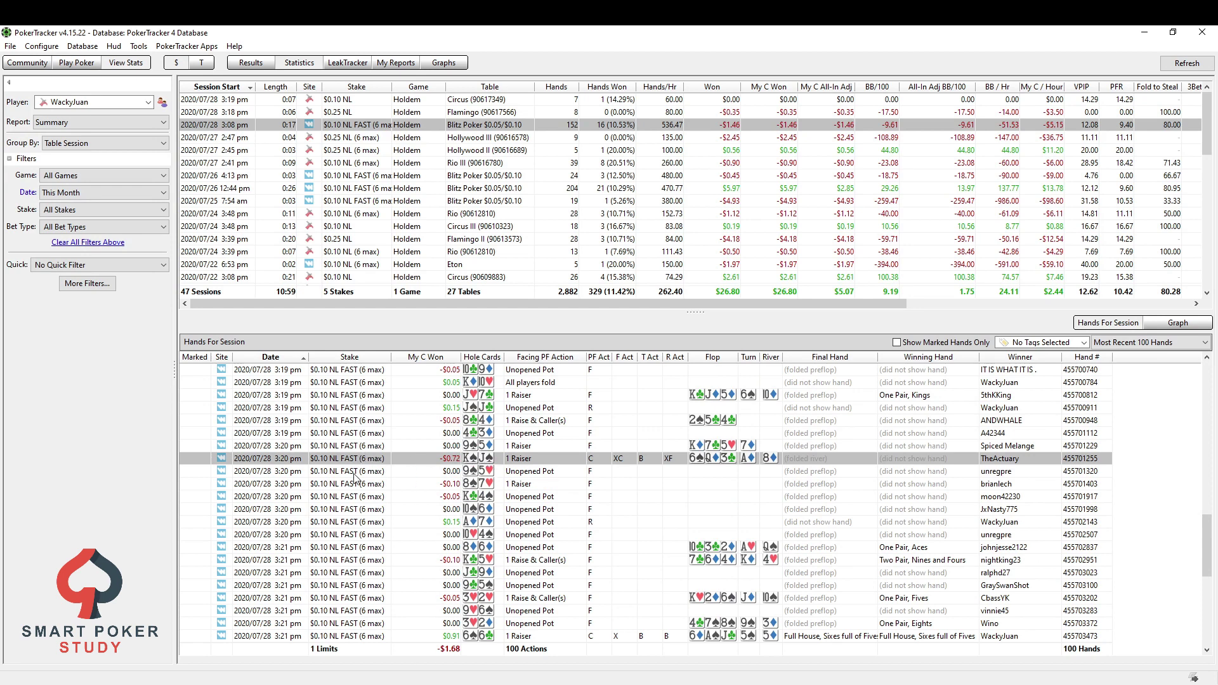
scroll(346, 539, down, 3)
scroll(346, 541, down, 5)
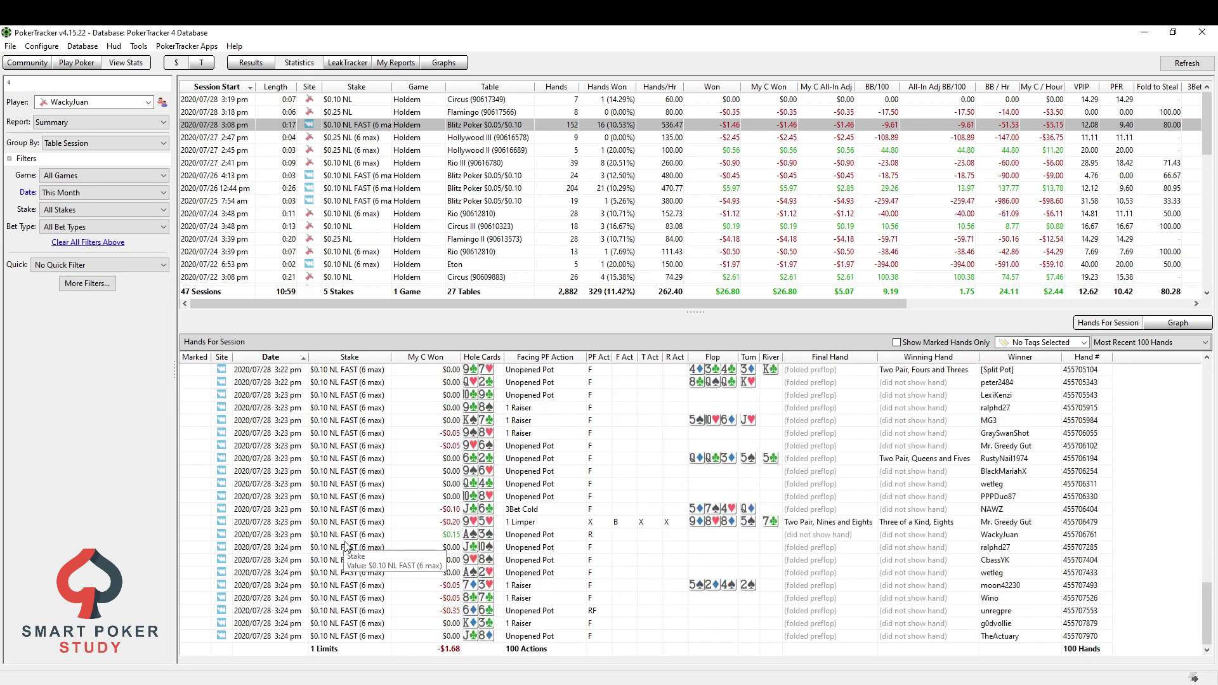
drag(357, 589, 393, 368)
scroll(443, 554, up, 10)
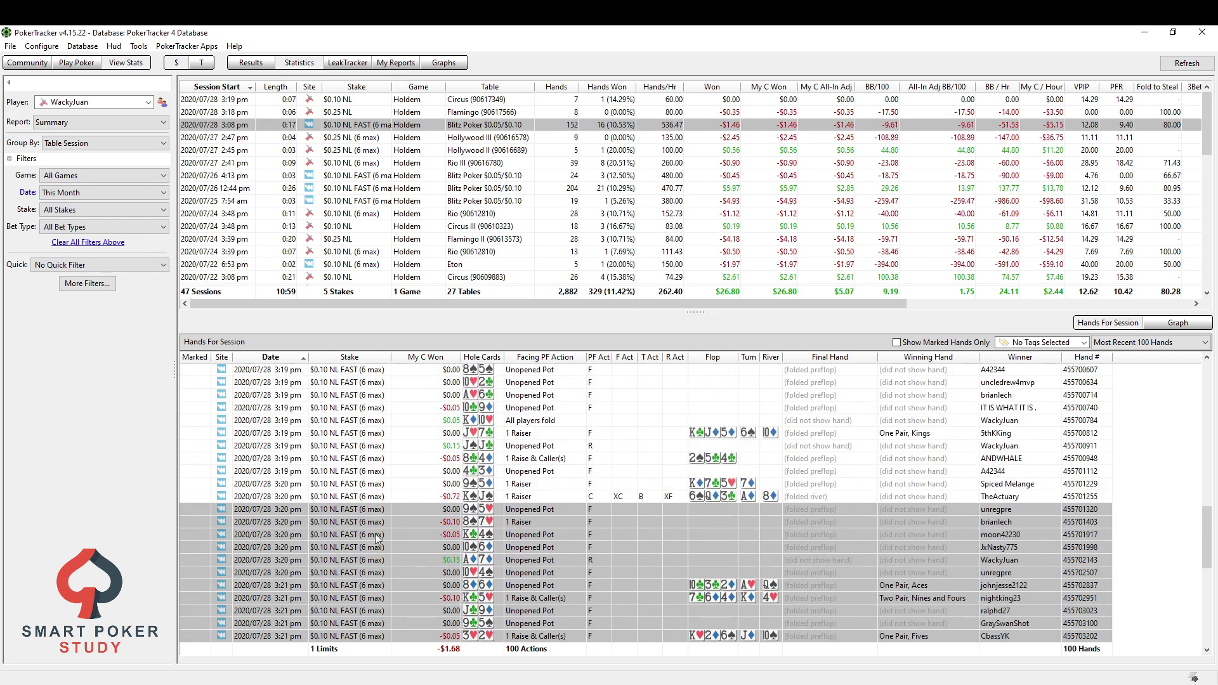
Replay the selected hands in the hand replayer, and close the playback
right_click(380, 532)
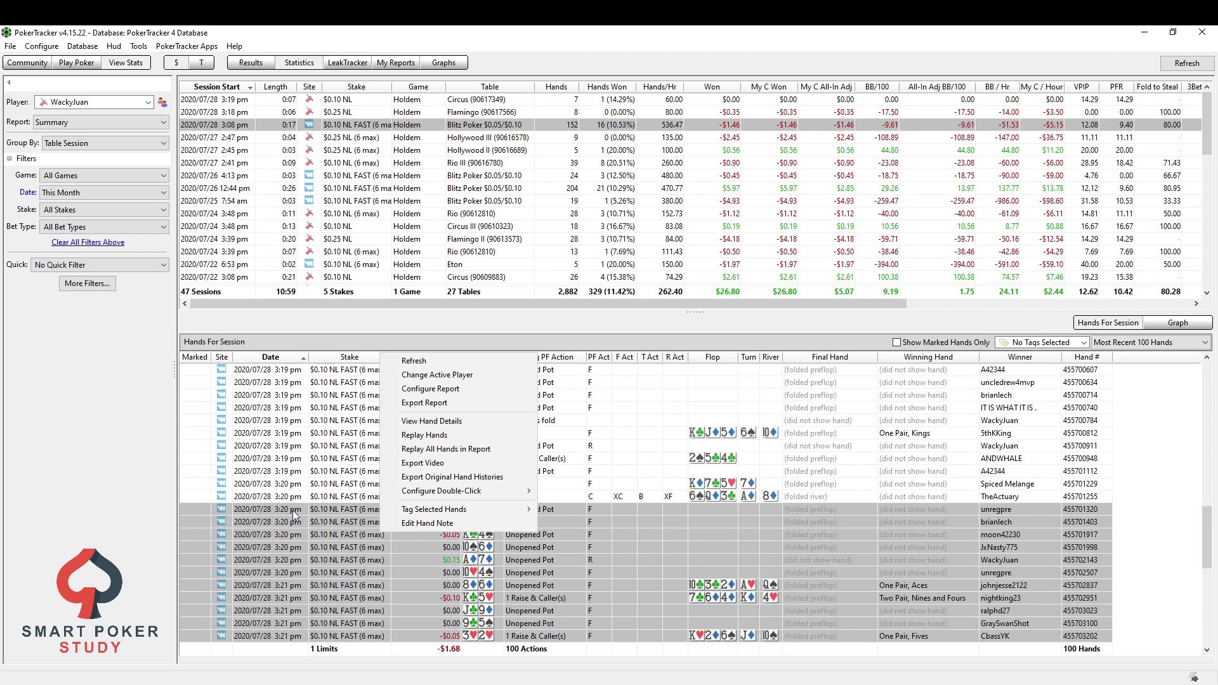
click(431, 435)
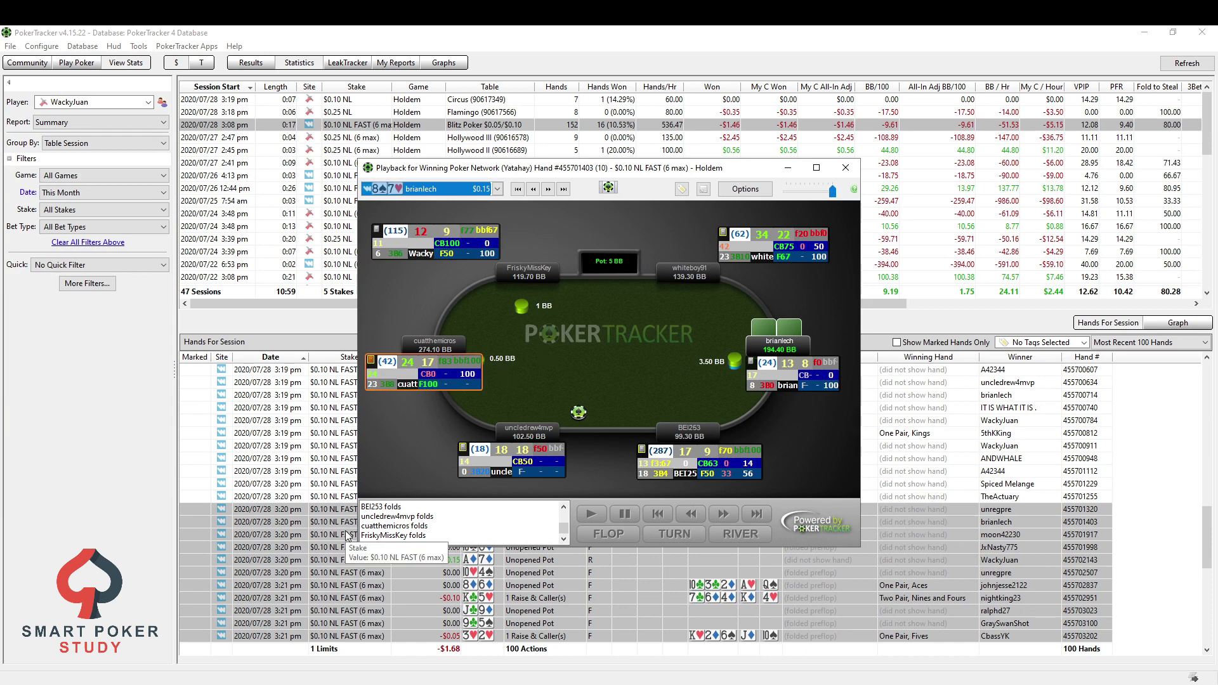
click(846, 168)
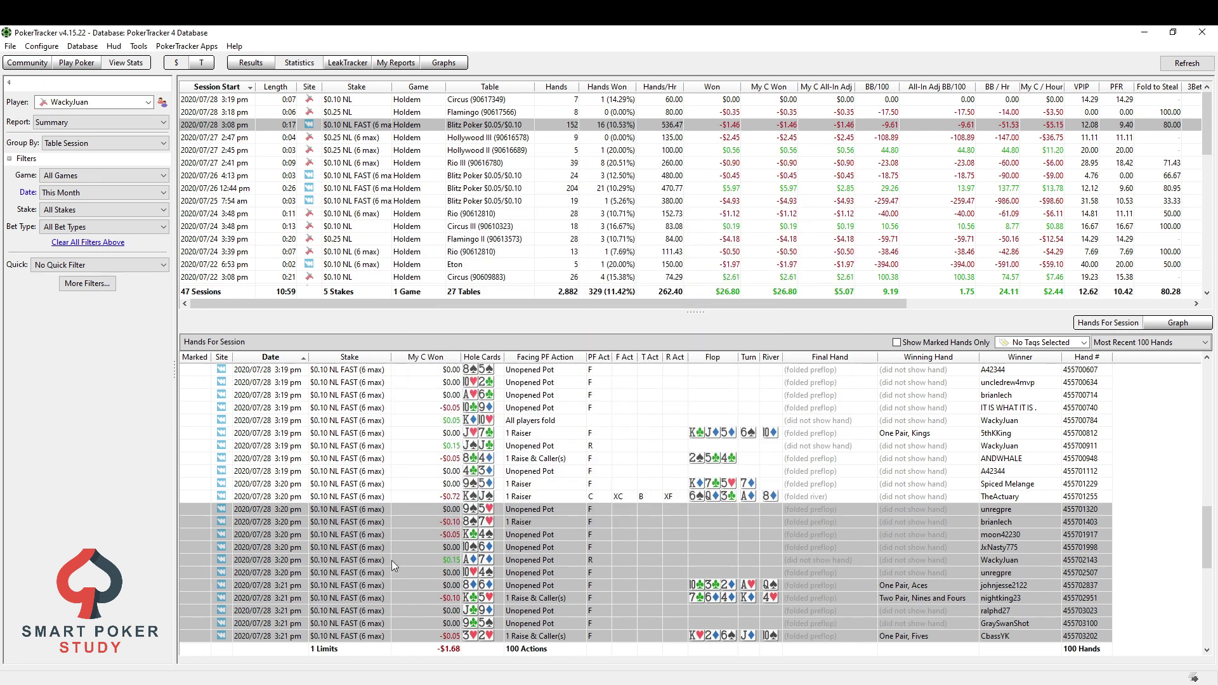
Group the report by Date, and switch the grouping to Starting Hands (Holdem)
click(77, 146)
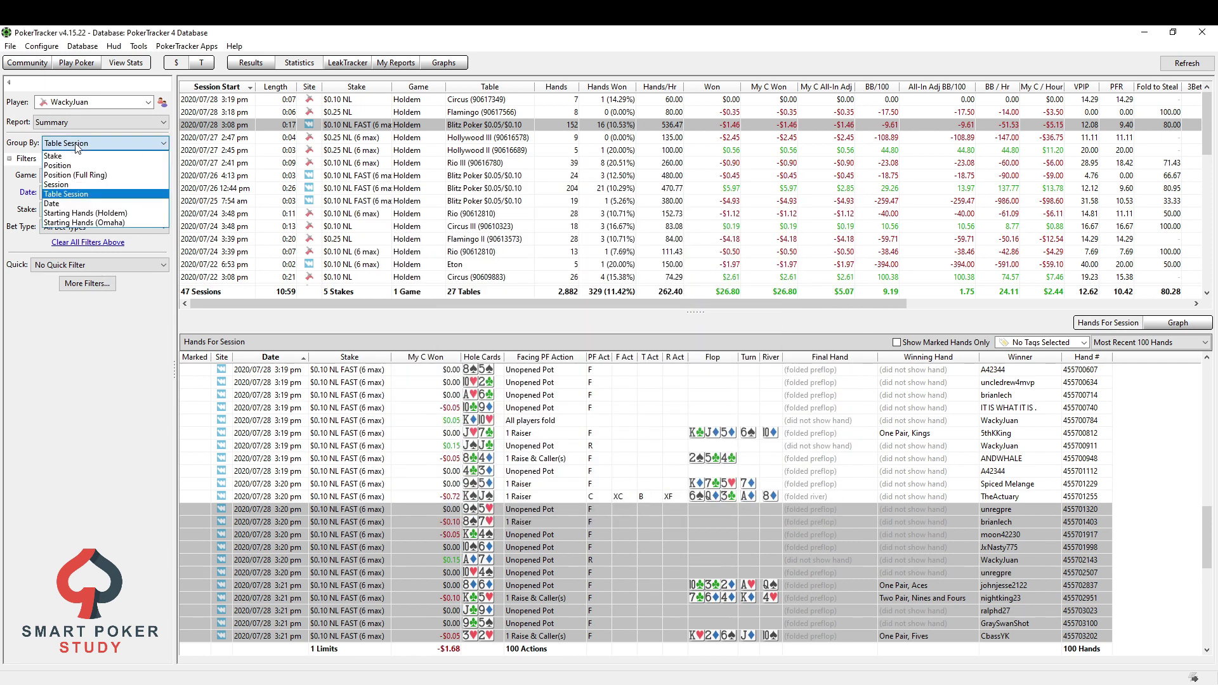
click(70, 204)
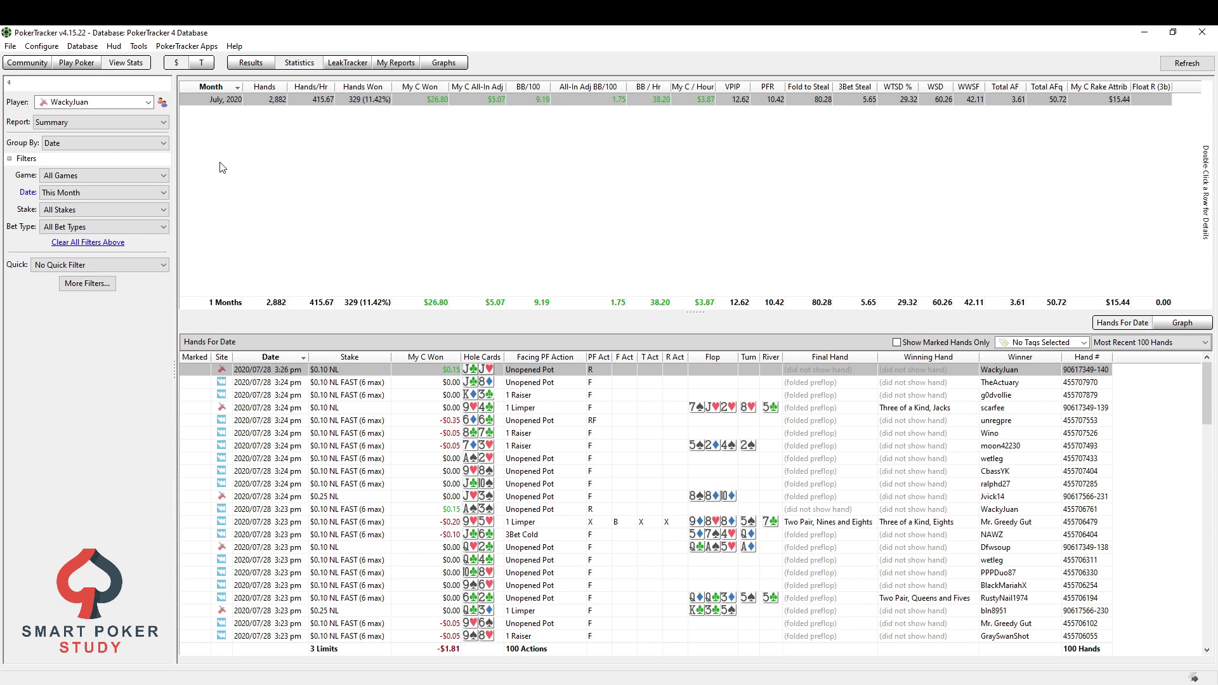
click(88, 145)
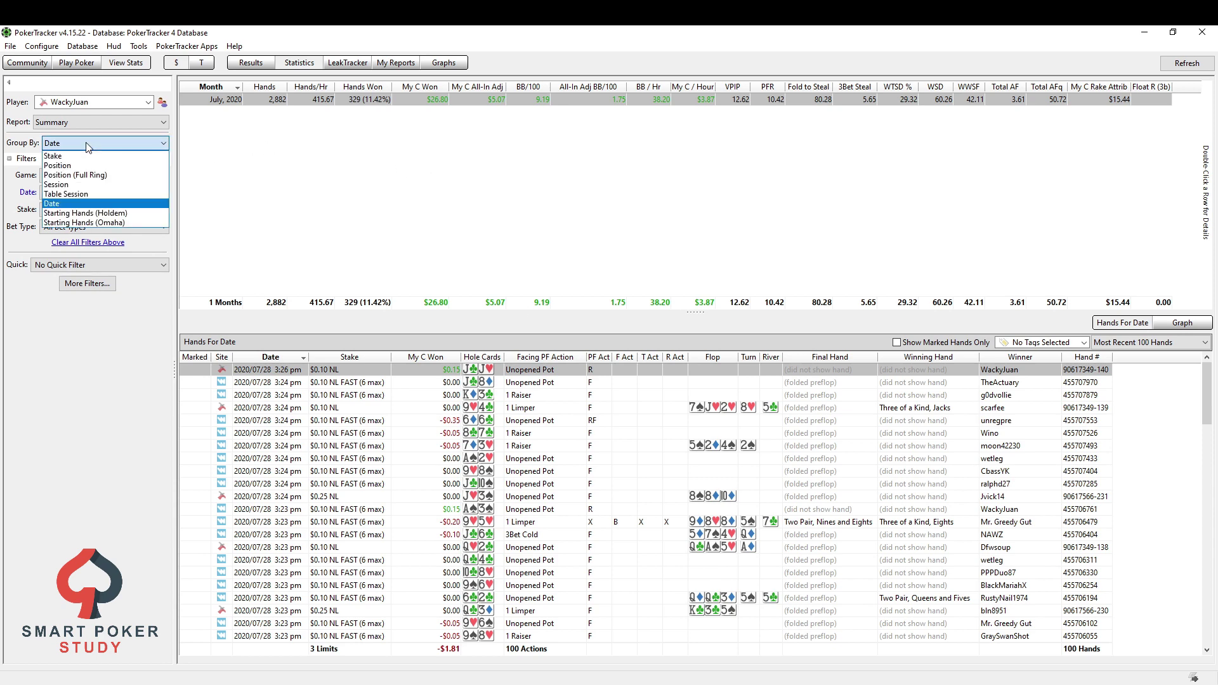
click(116, 215)
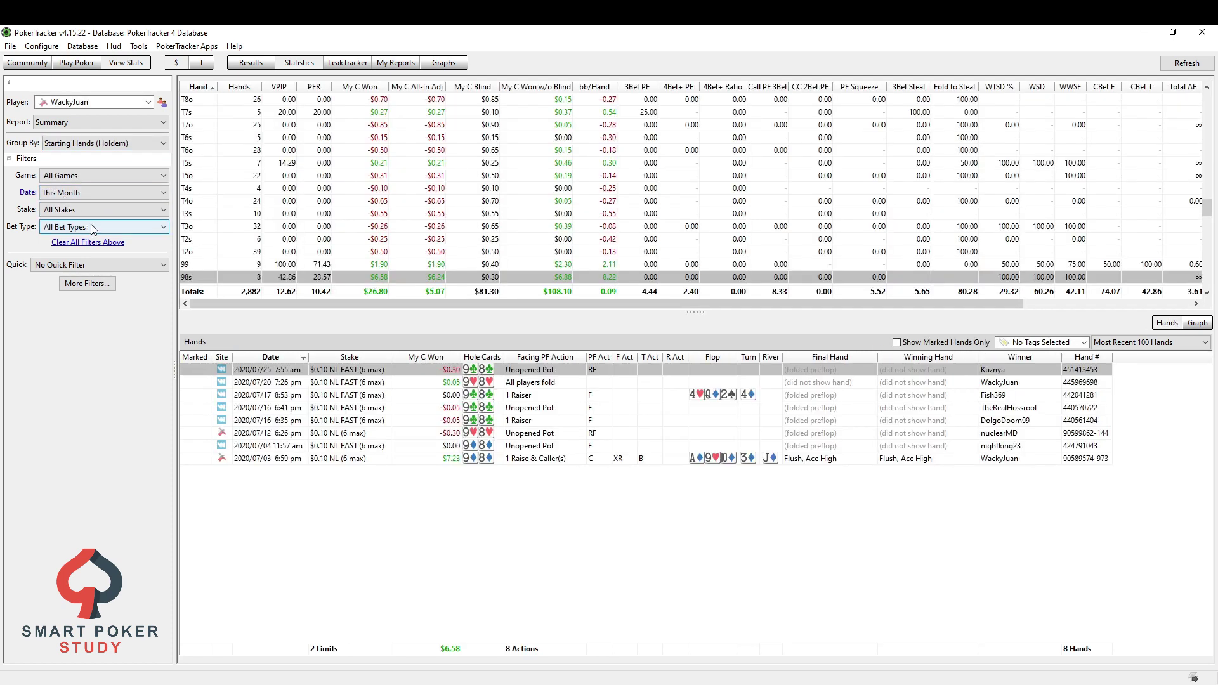
drag(1207, 208, 1209, 100)
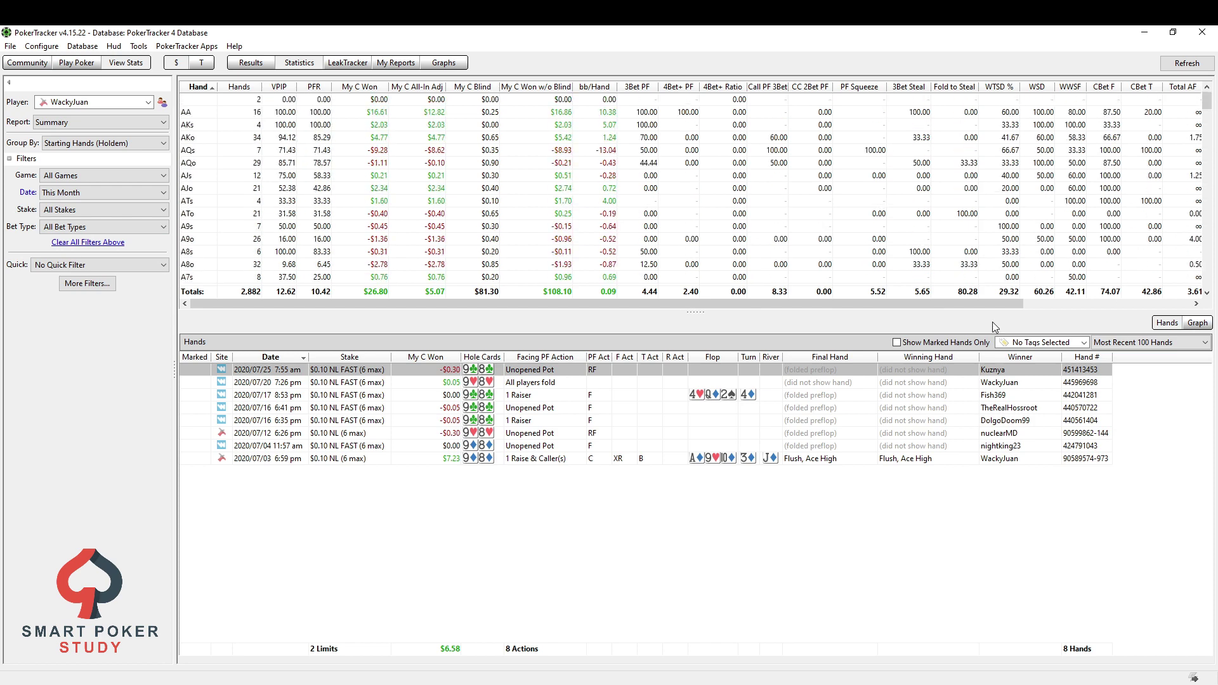
List the hands played with AA and select the three losing ones
click(238, 113)
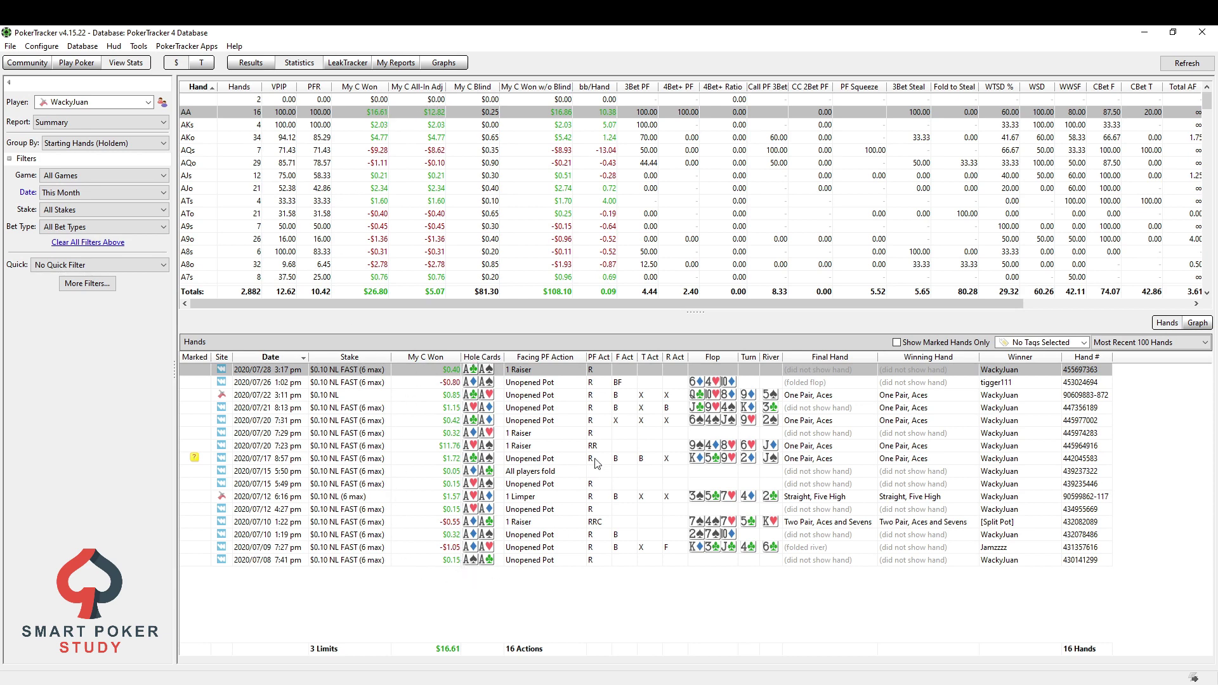
click(603, 381)
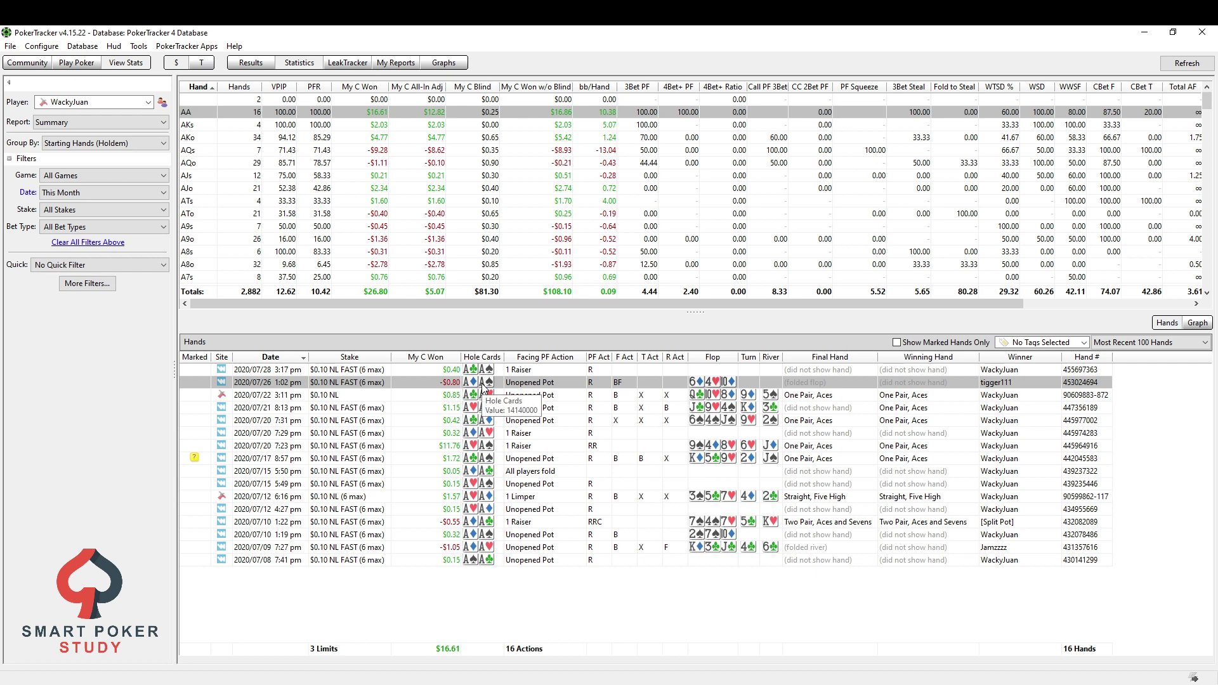
ctrl+click(477, 525)
ctrl+click(487, 549)
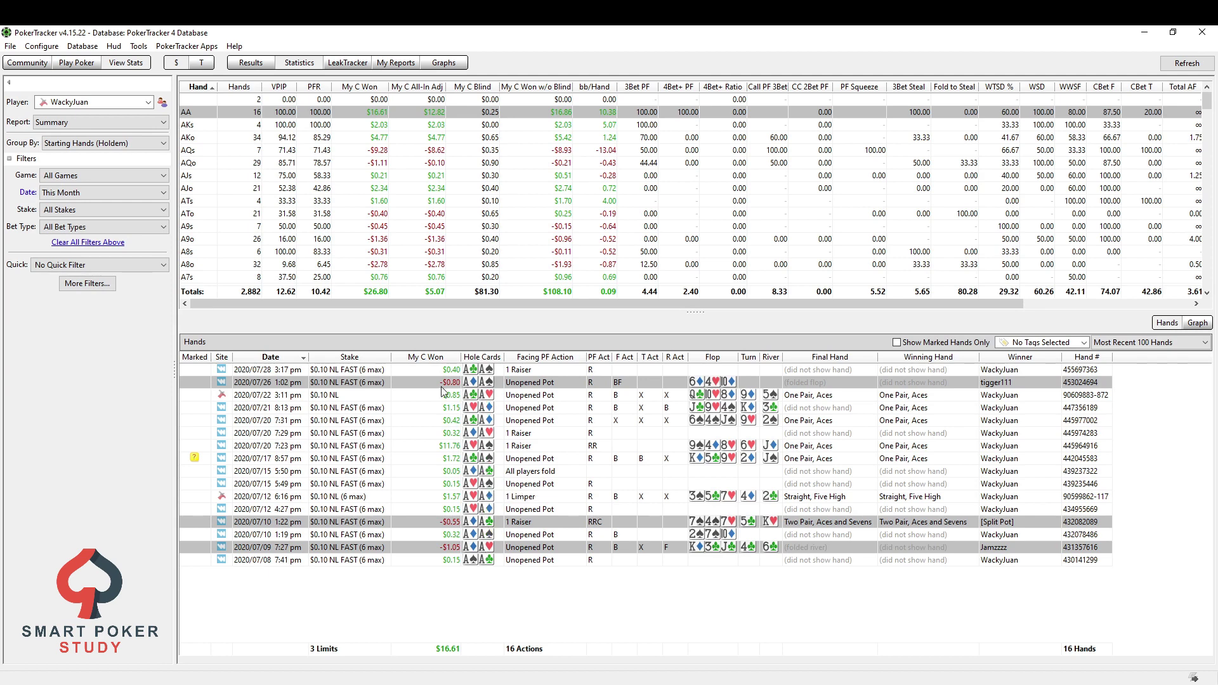
Sort the AA hands by My C Won in descending order and select the four most profitable
click(426, 357)
click(474, 373)
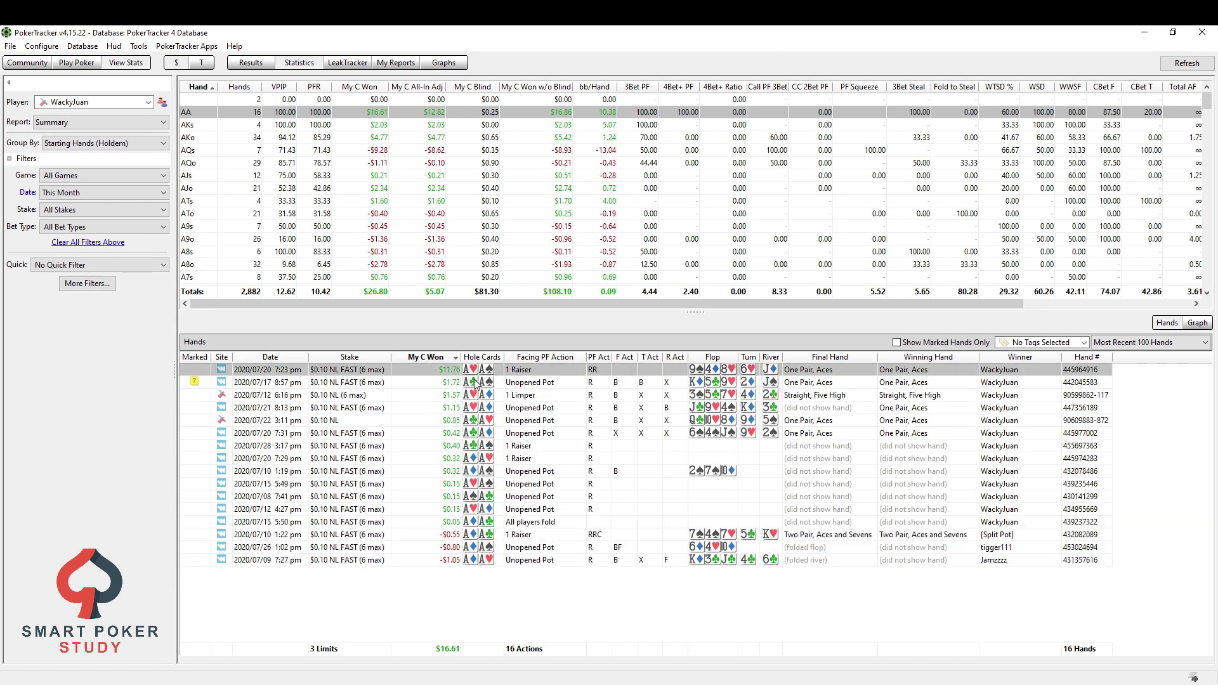
ctrl+click(477, 408)
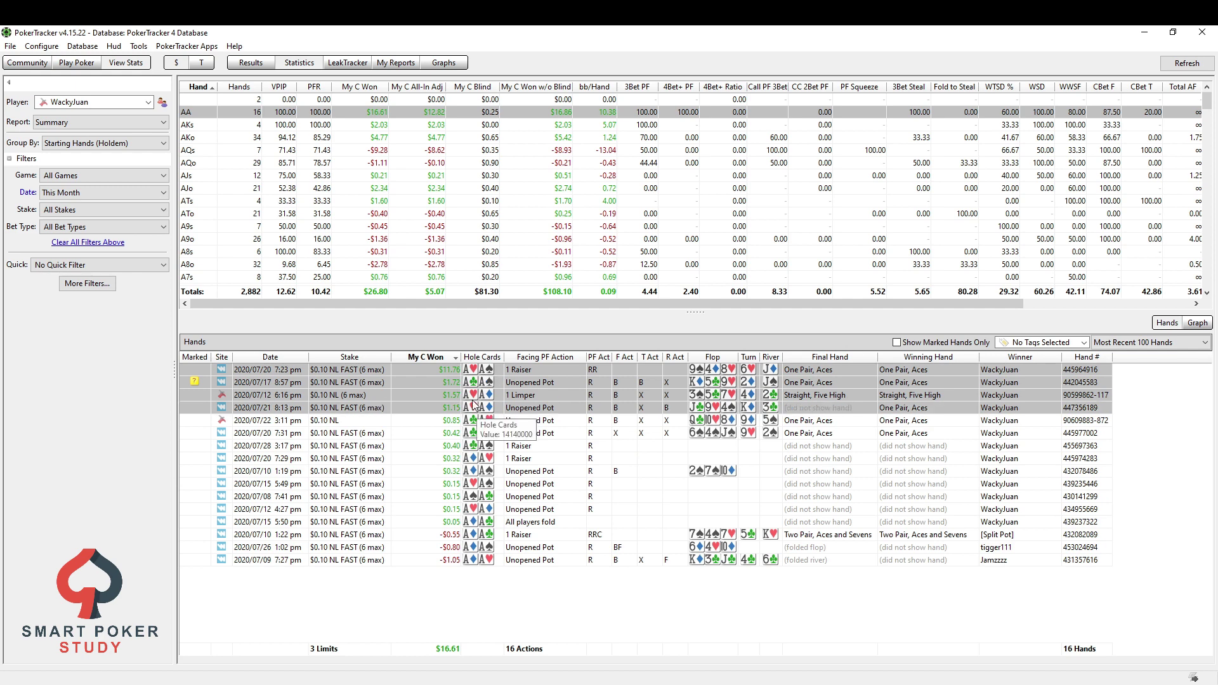
Find TT among the starting hands and list the hands played with it
scroll(283, 239, down, 20)
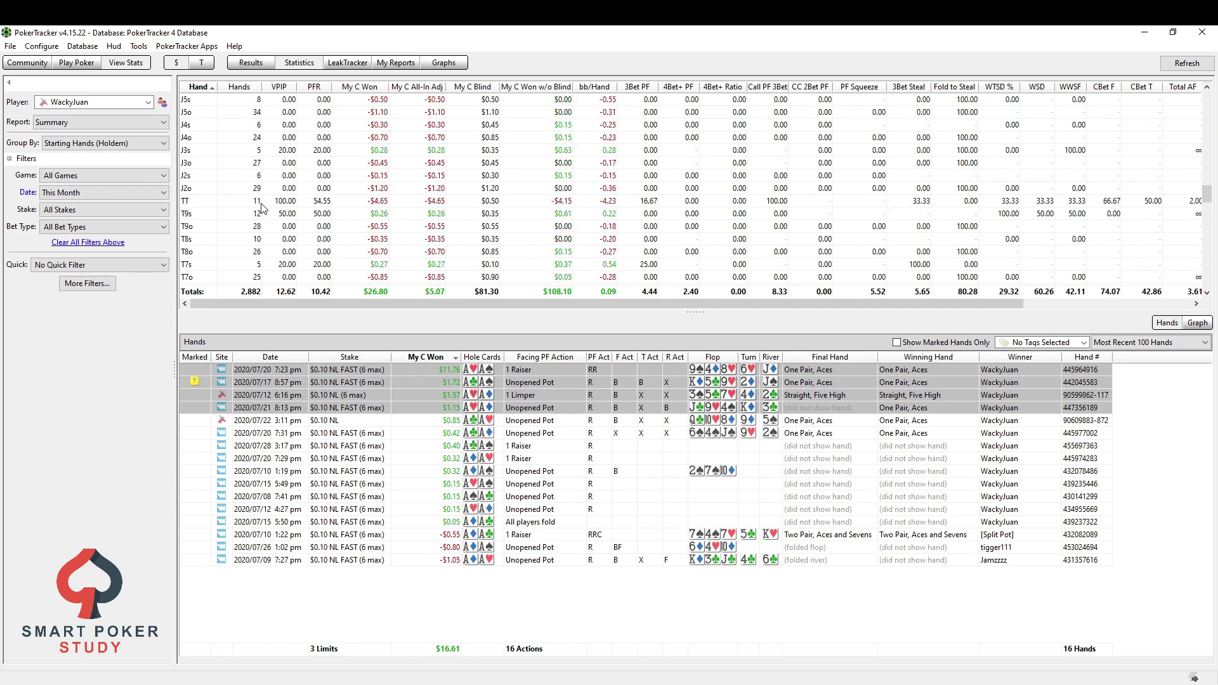
click(275, 201)
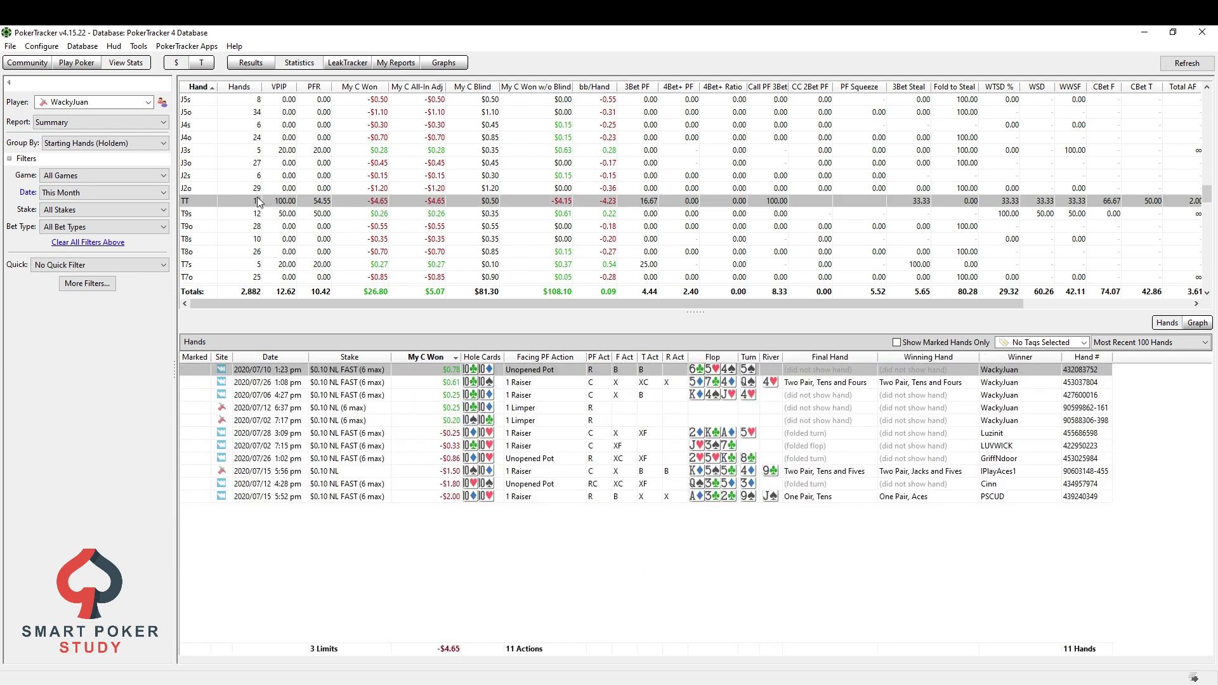
mouse_move(257, 198)
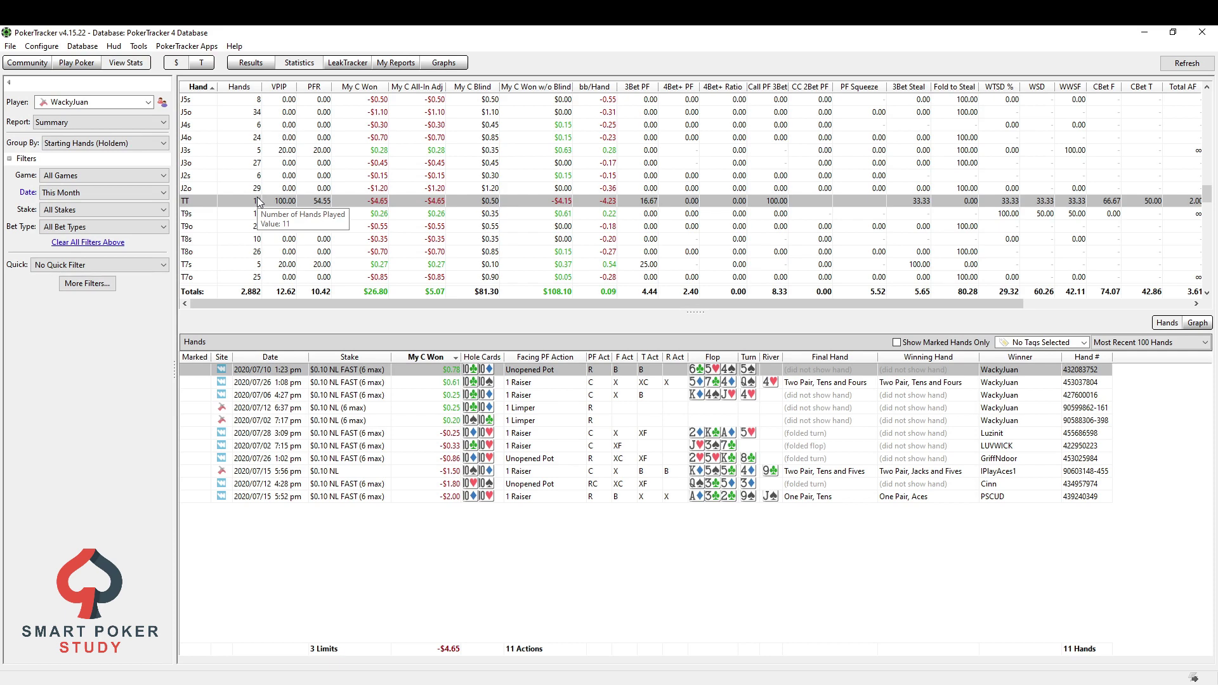
List the hands played with JJ and select the two losing ones
scroll(257, 201, up, 2)
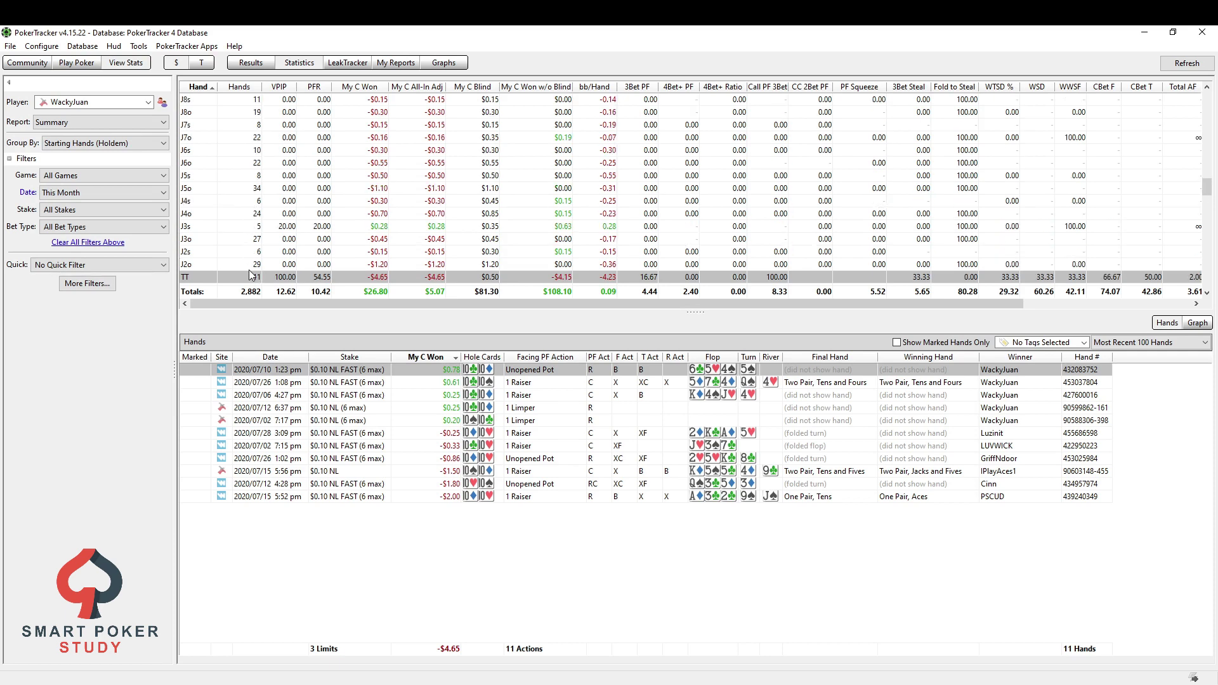
scroll(226, 166, up, 4)
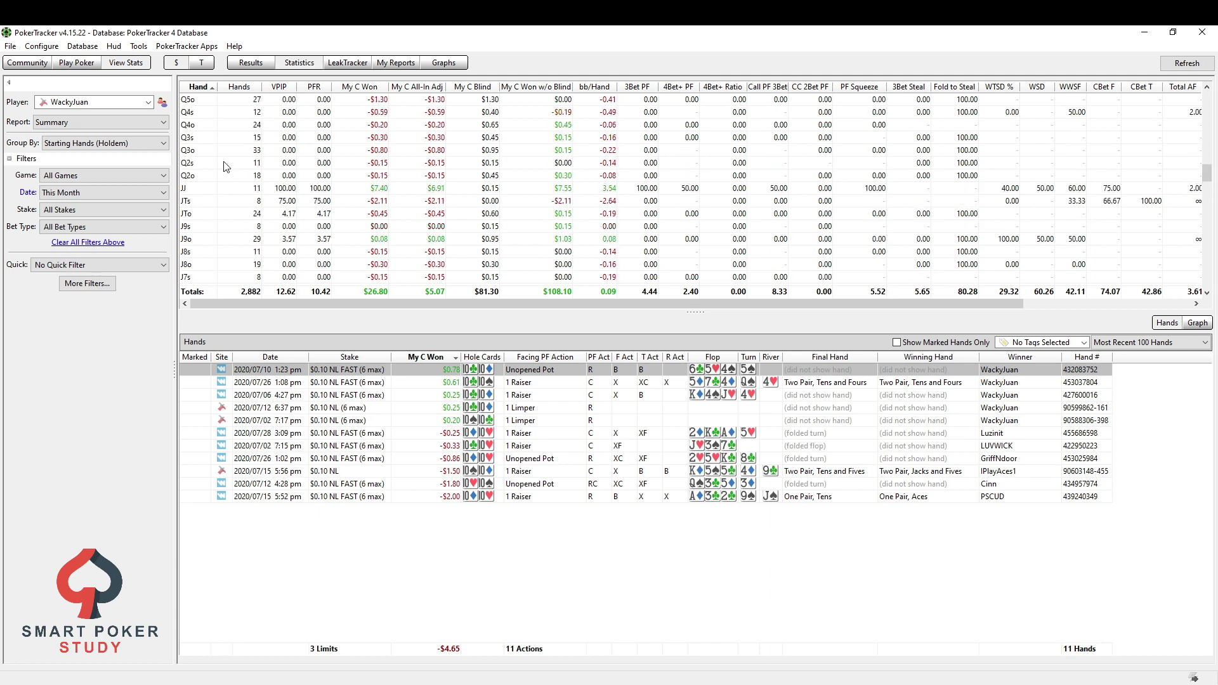
click(211, 190)
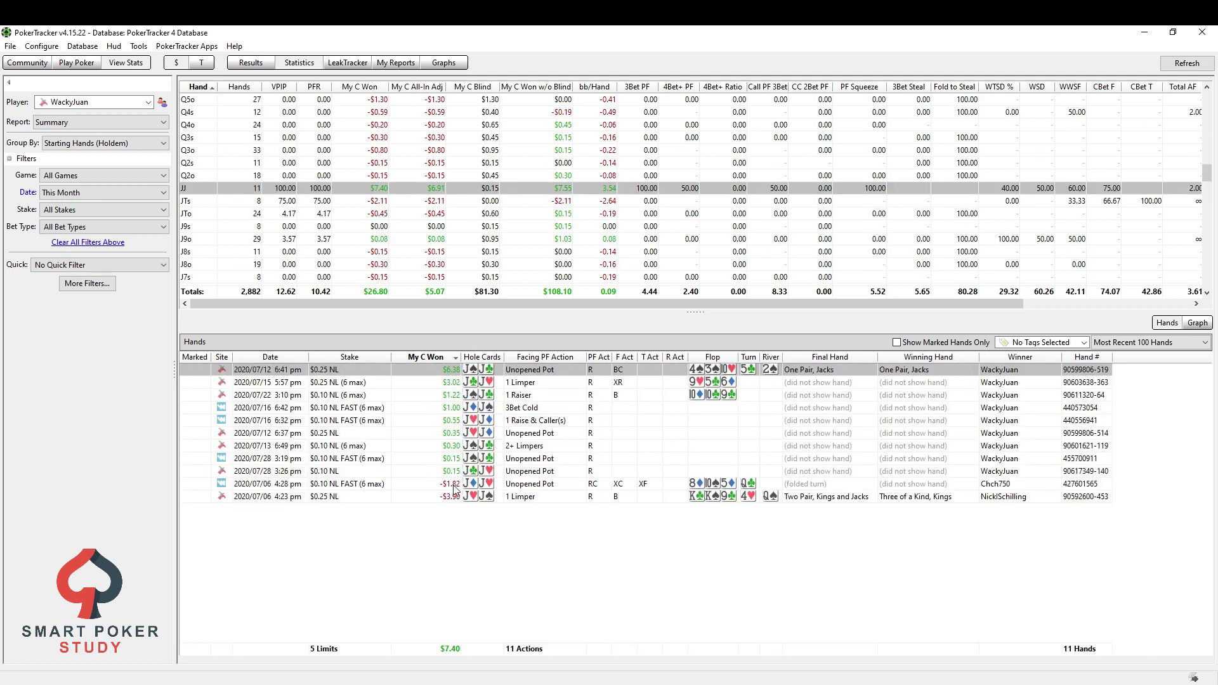
drag(454, 486, 454, 497)
Return to the TT starting hand and select all of its losing hands
scroll(290, 244, down, 6)
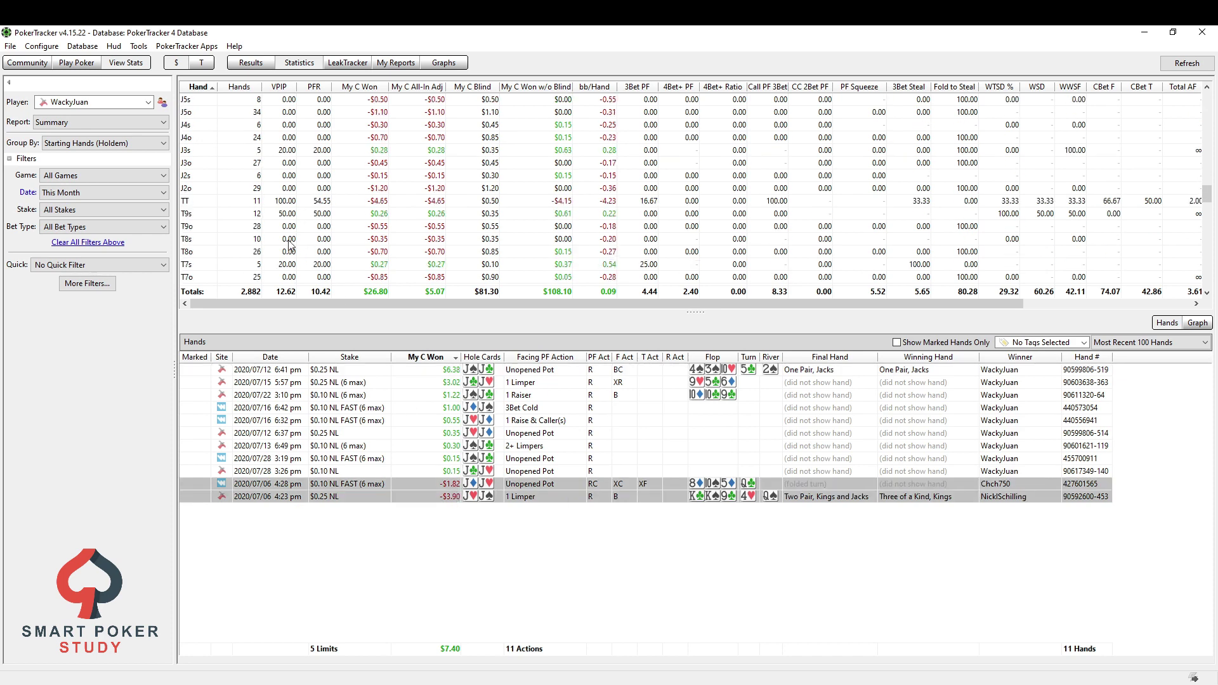
click(209, 202)
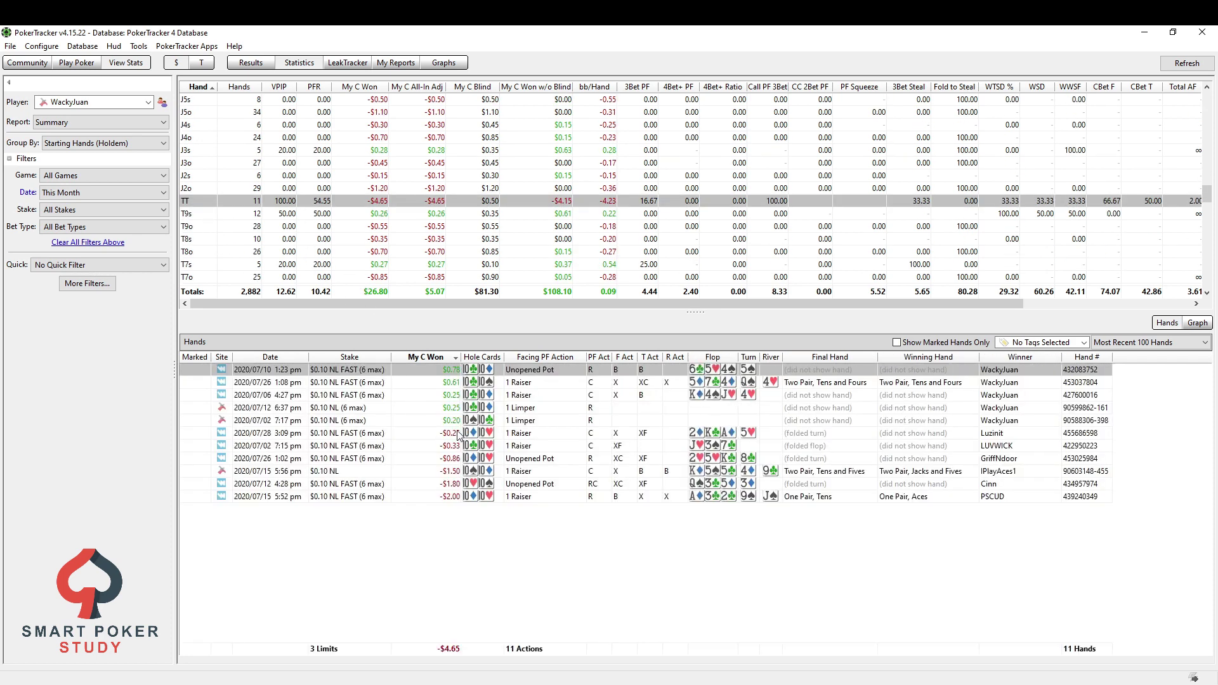
click(459, 435)
shift+click(455, 498)
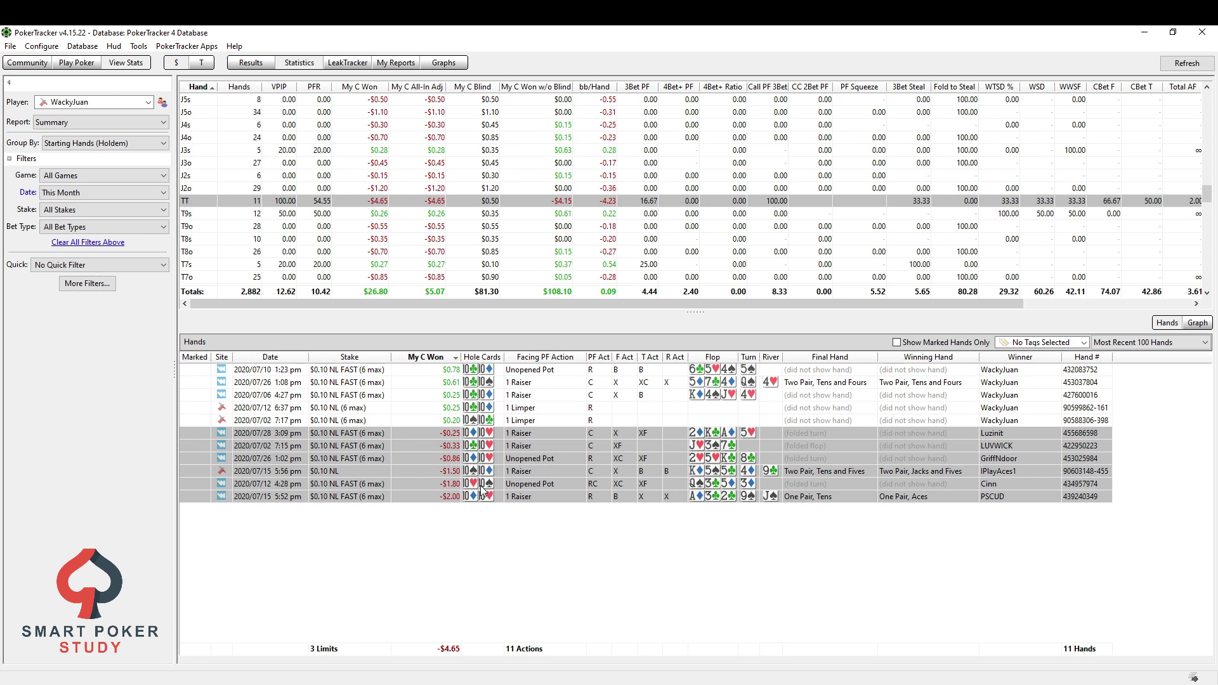
Select the three losing TT hands in which a single preflop raise was called, and replay them
click(594, 433)
ctrl+click(594, 446)
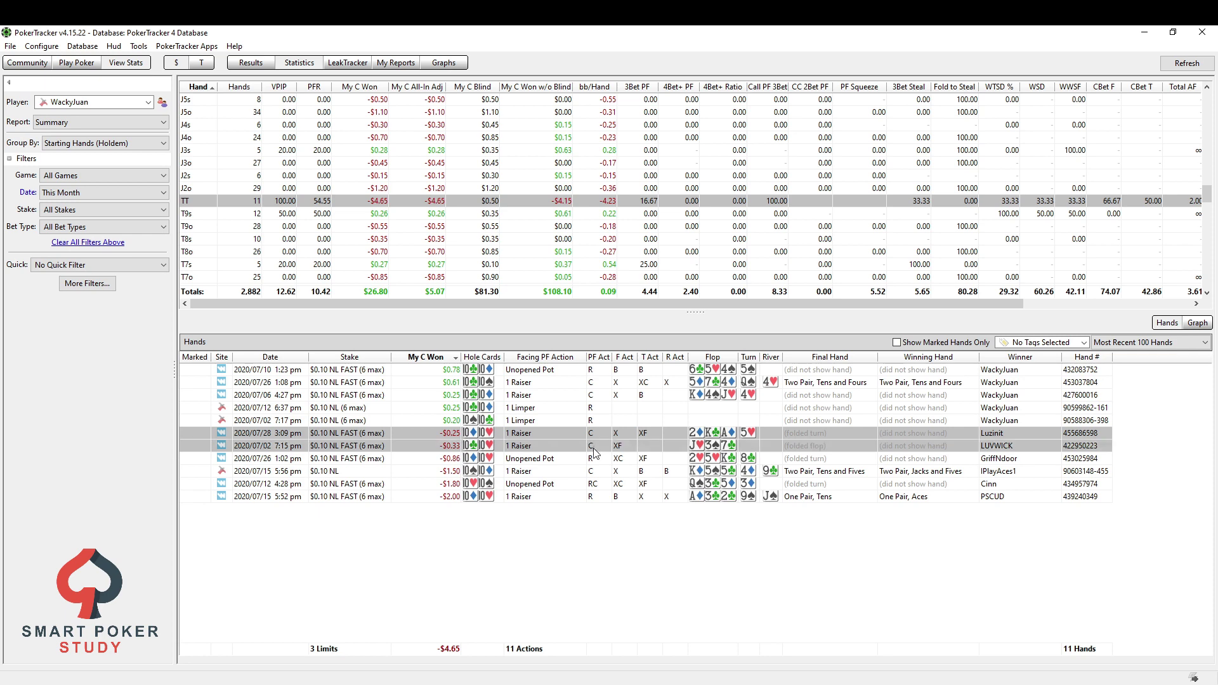
ctrl+click(600, 472)
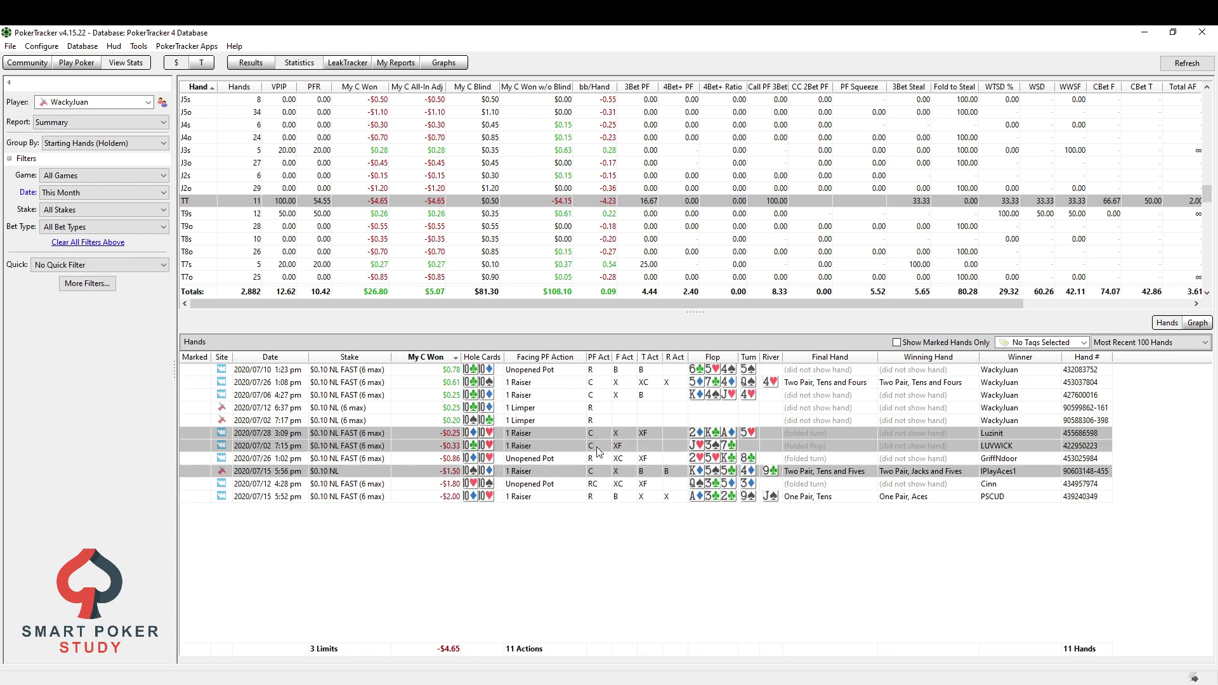
right_click(592, 472)
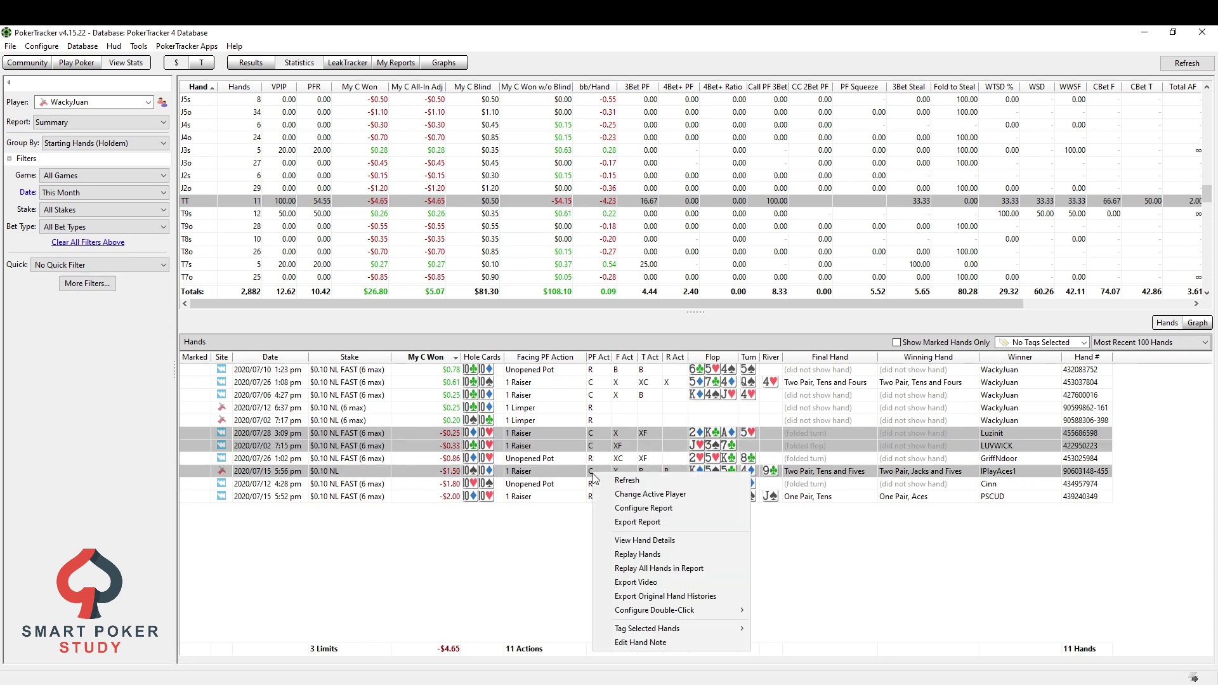
click(637, 554)
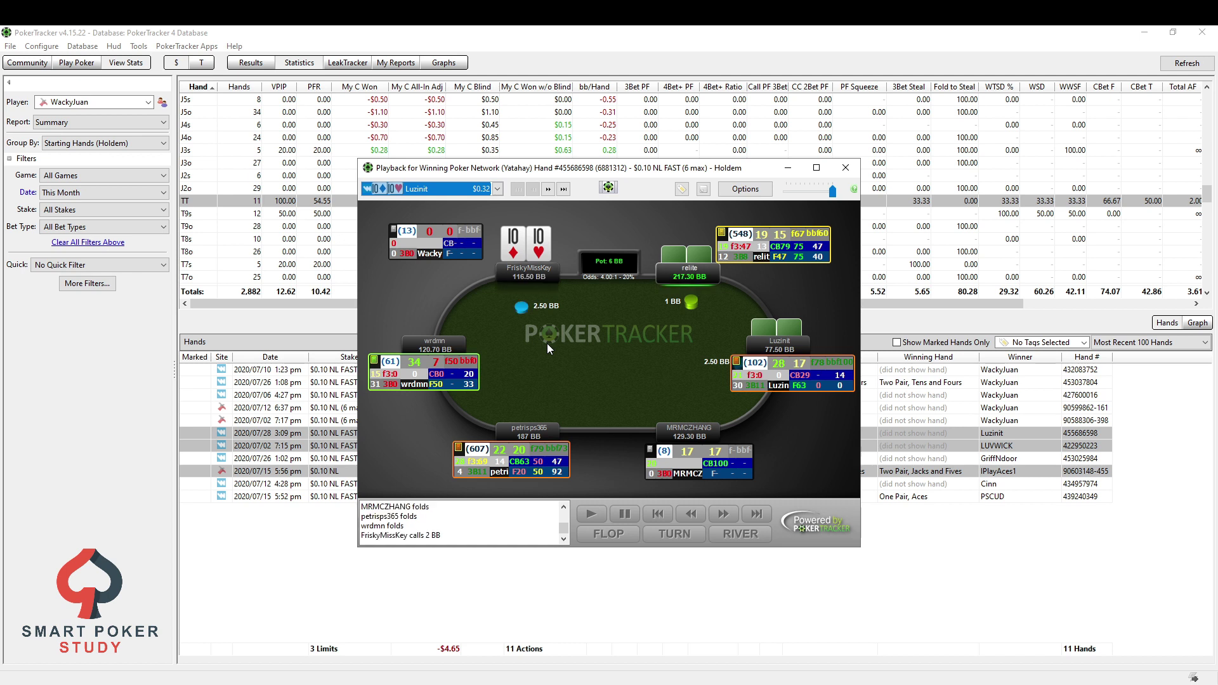
Review the replayed TT hands up to the last one, moving obstructing HUD stat boxes aside, and close the playback
drag(430, 378, 424, 408)
click(648, 347)
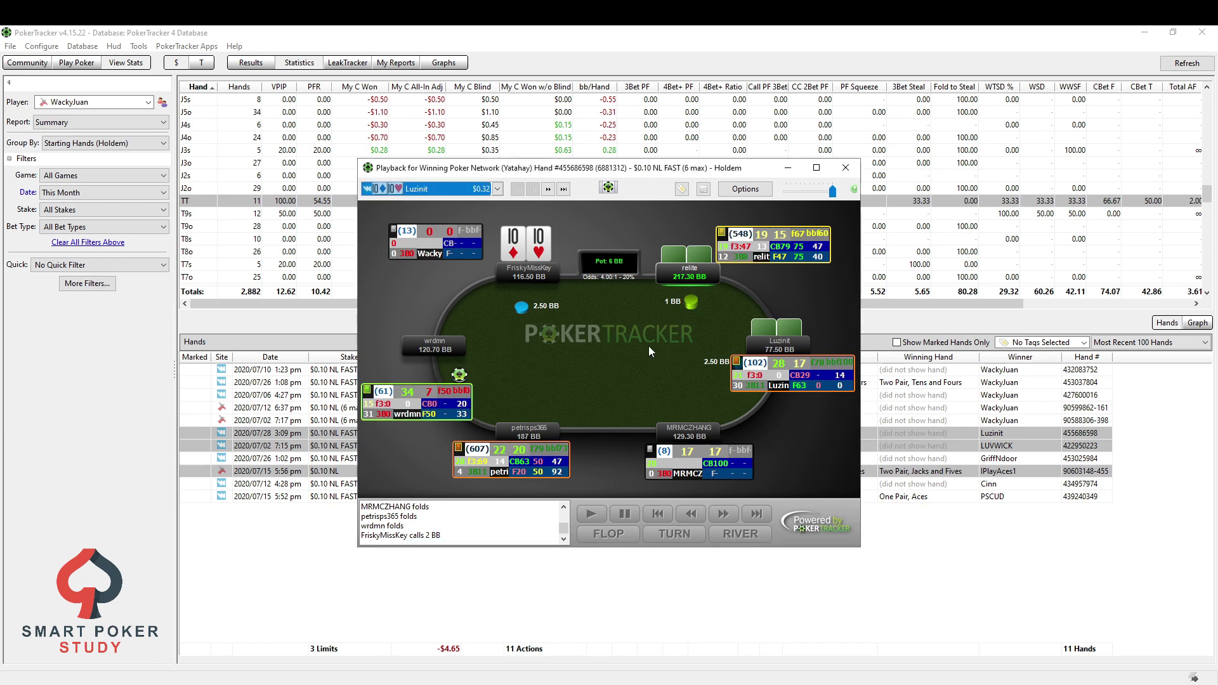
key(Down)
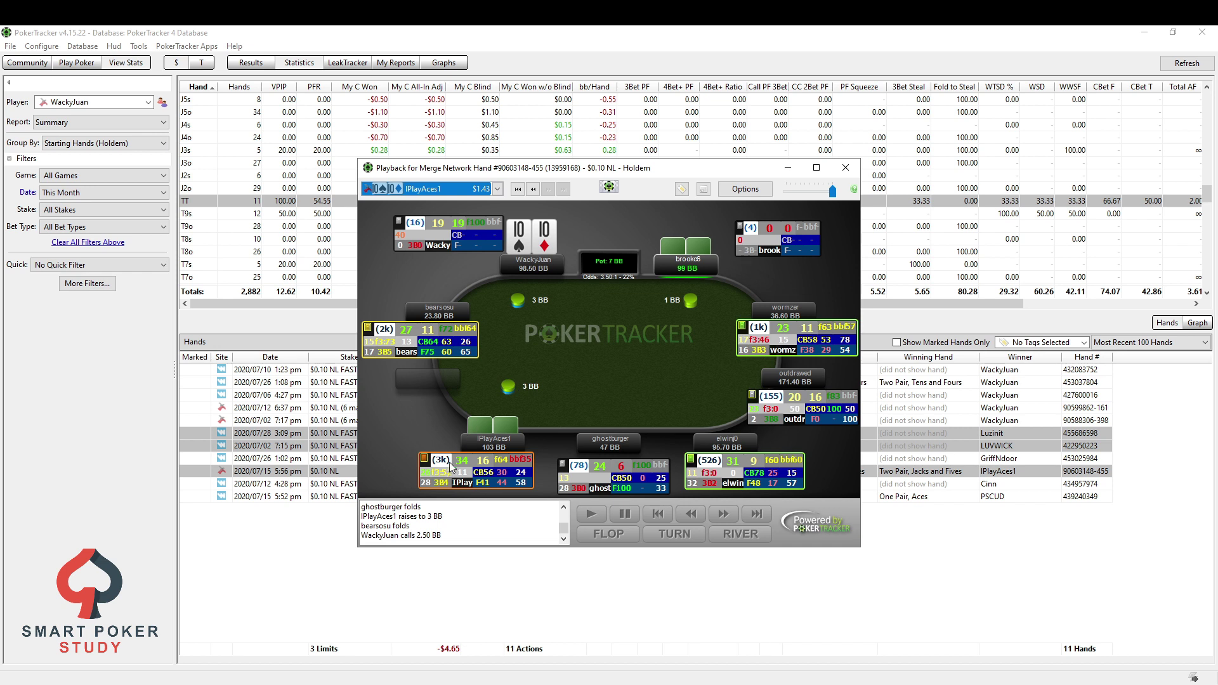
mouse_move(447, 478)
drag(438, 344, 425, 360)
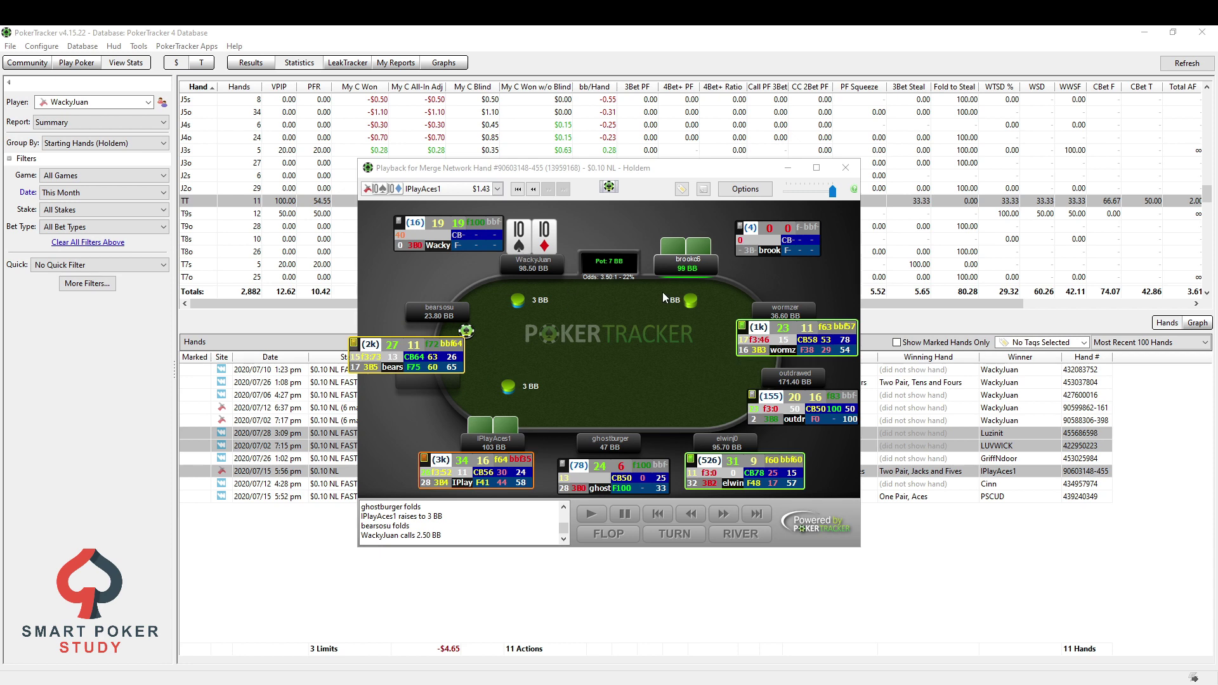
click(846, 169)
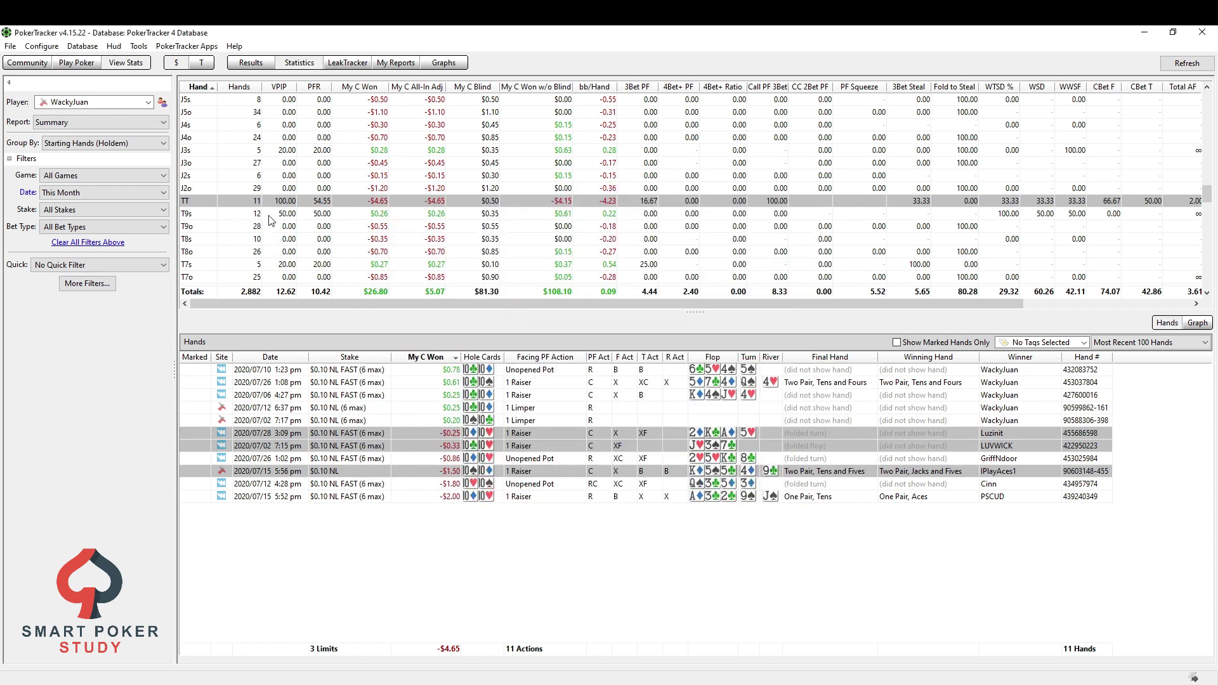
List the hands played with JTs and select the three losing ones
scroll(271, 224, up, 4)
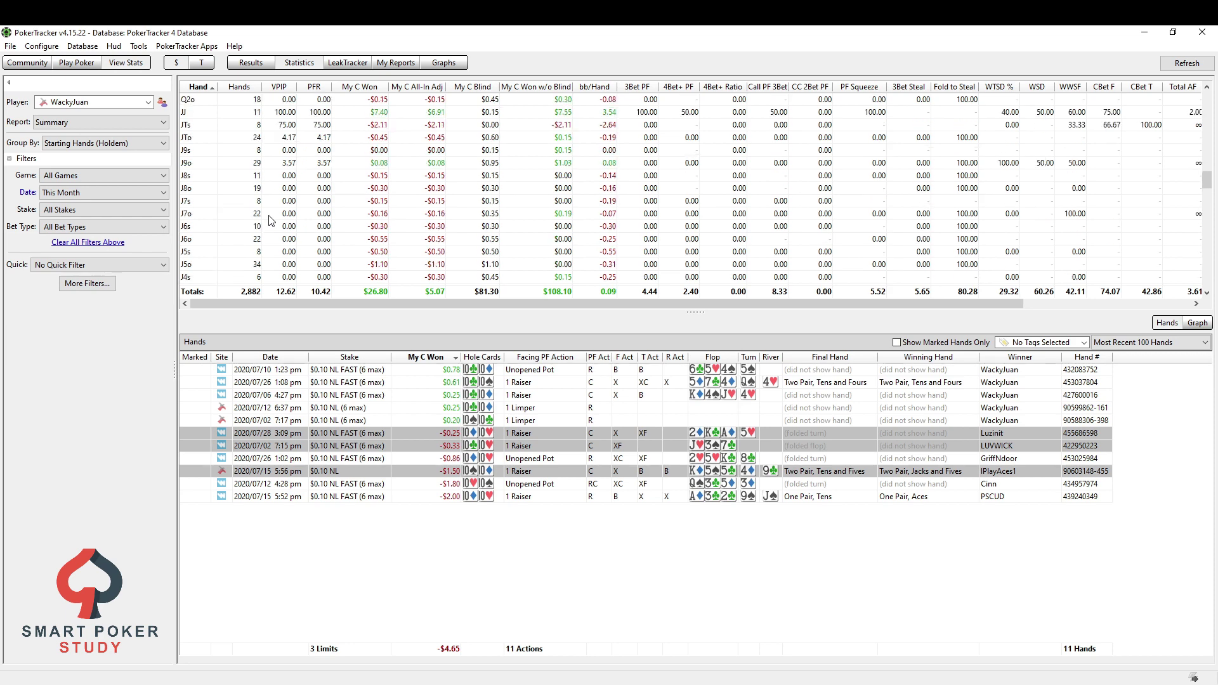
scroll(271, 221, up, 2)
click(252, 203)
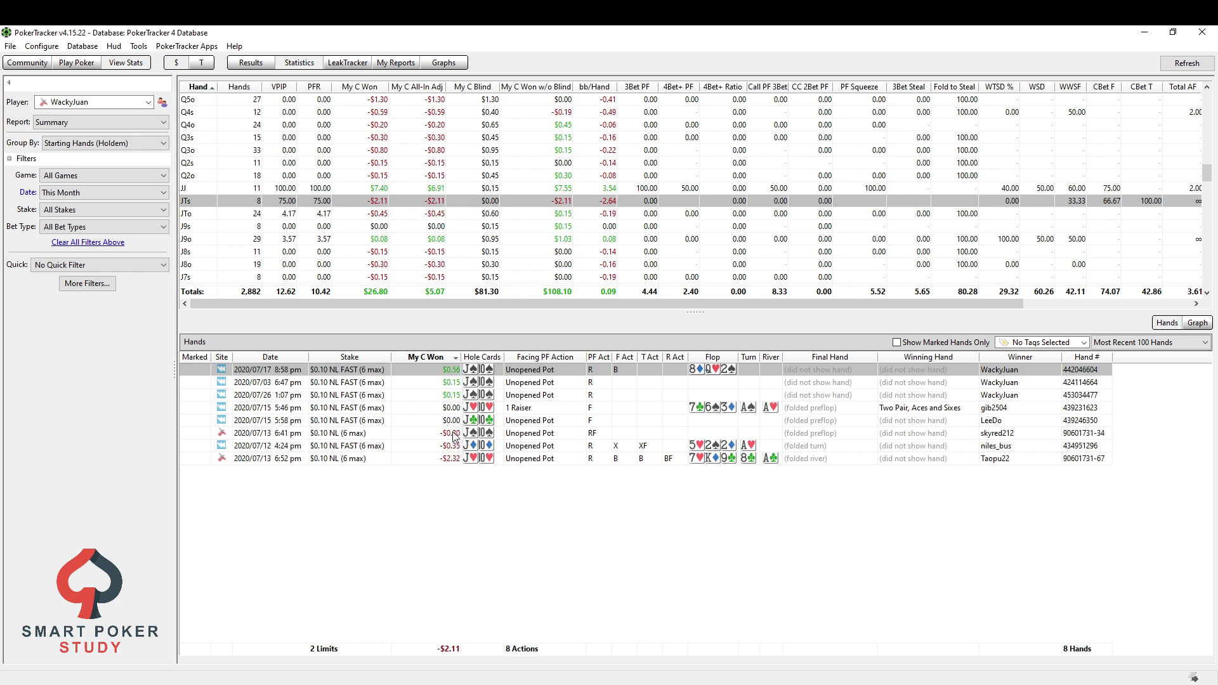
drag(452, 433, 452, 460)
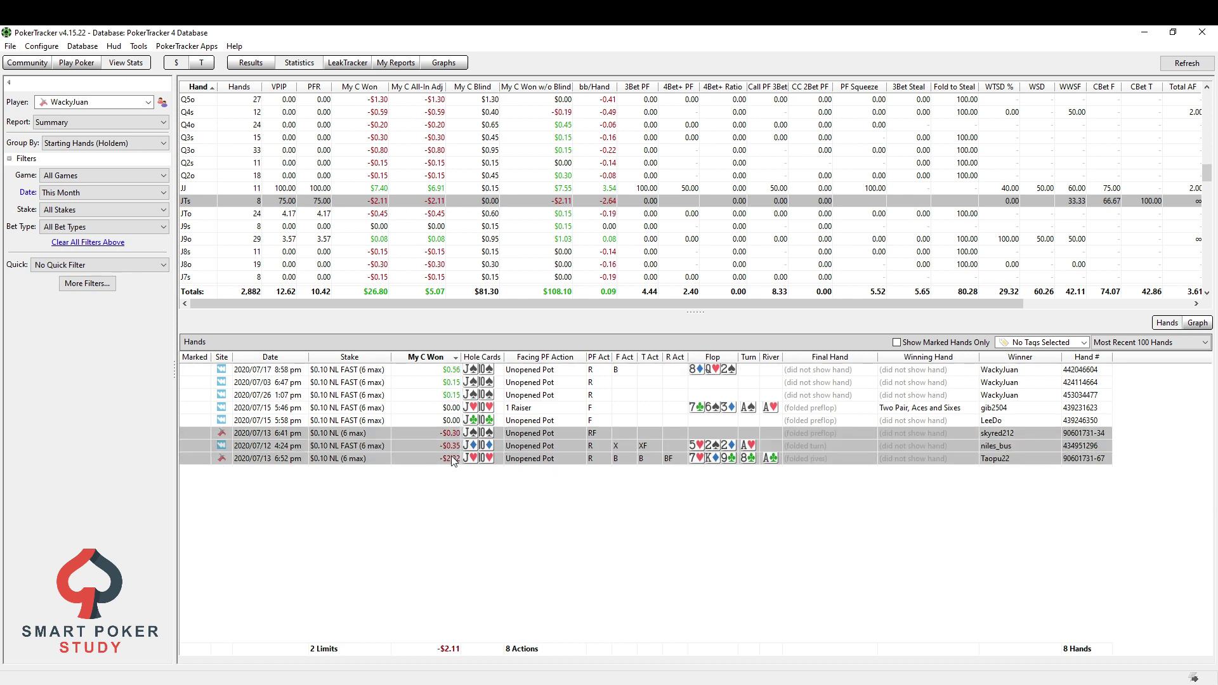
Group the statistics by Starting Hands (Omaha), and switch the grouping back to Position
click(70, 145)
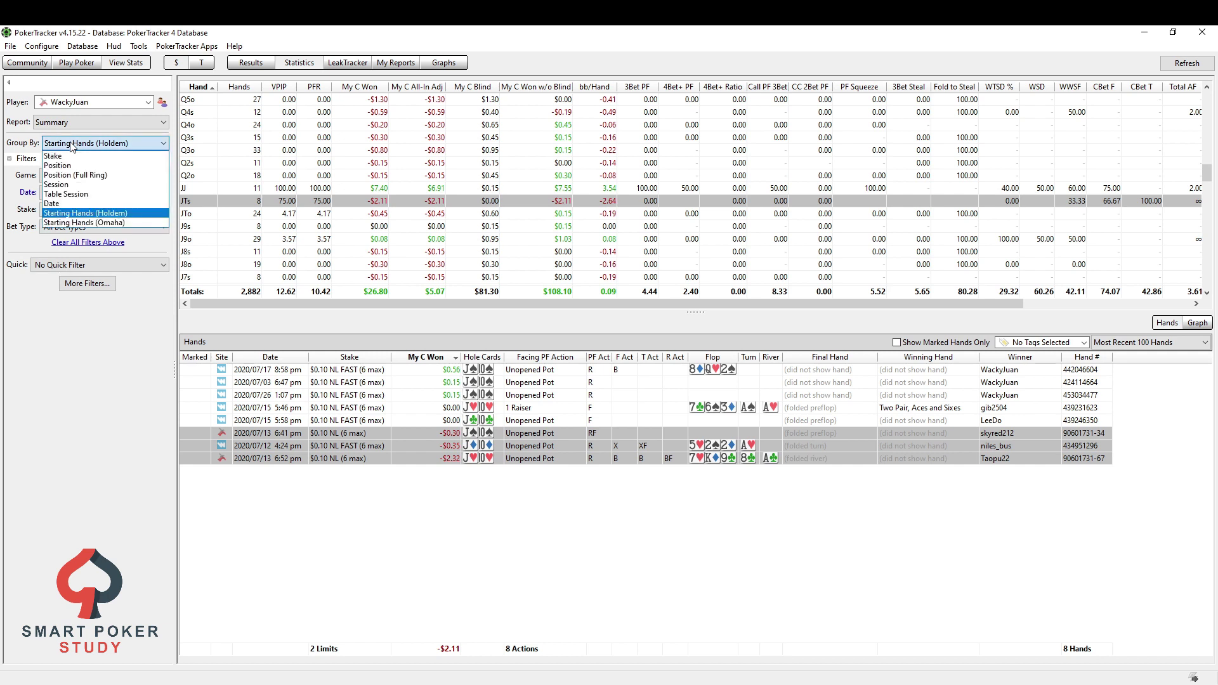
click(62, 222)
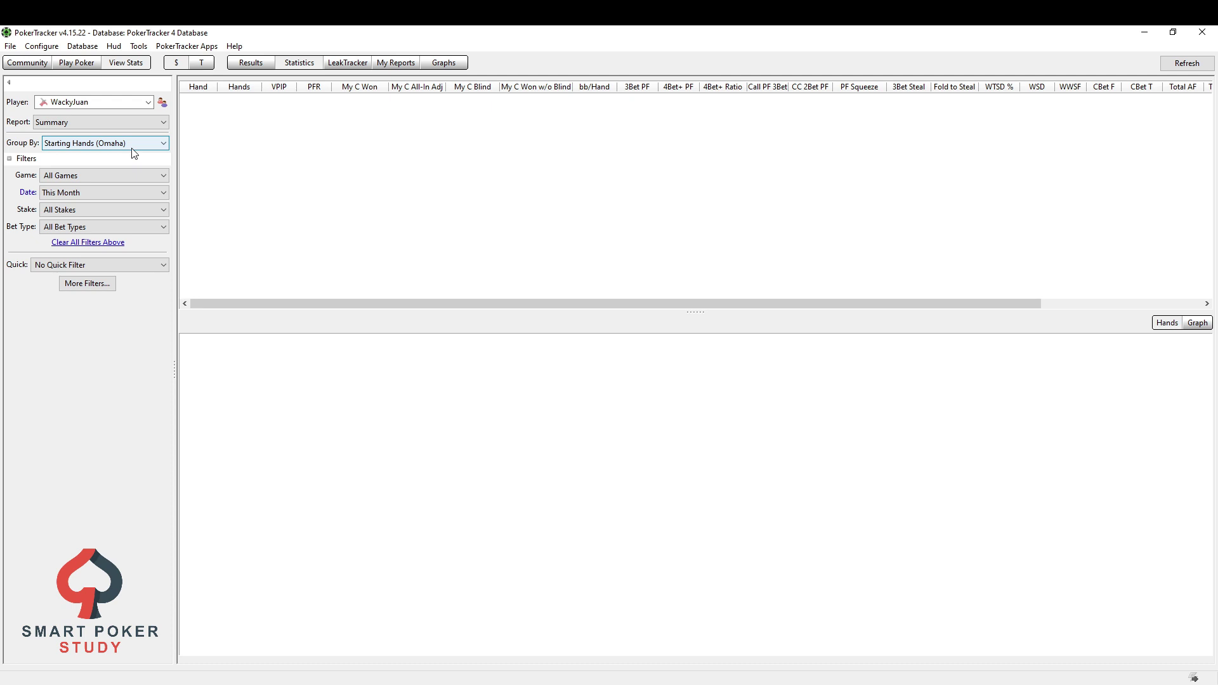
click(133, 152)
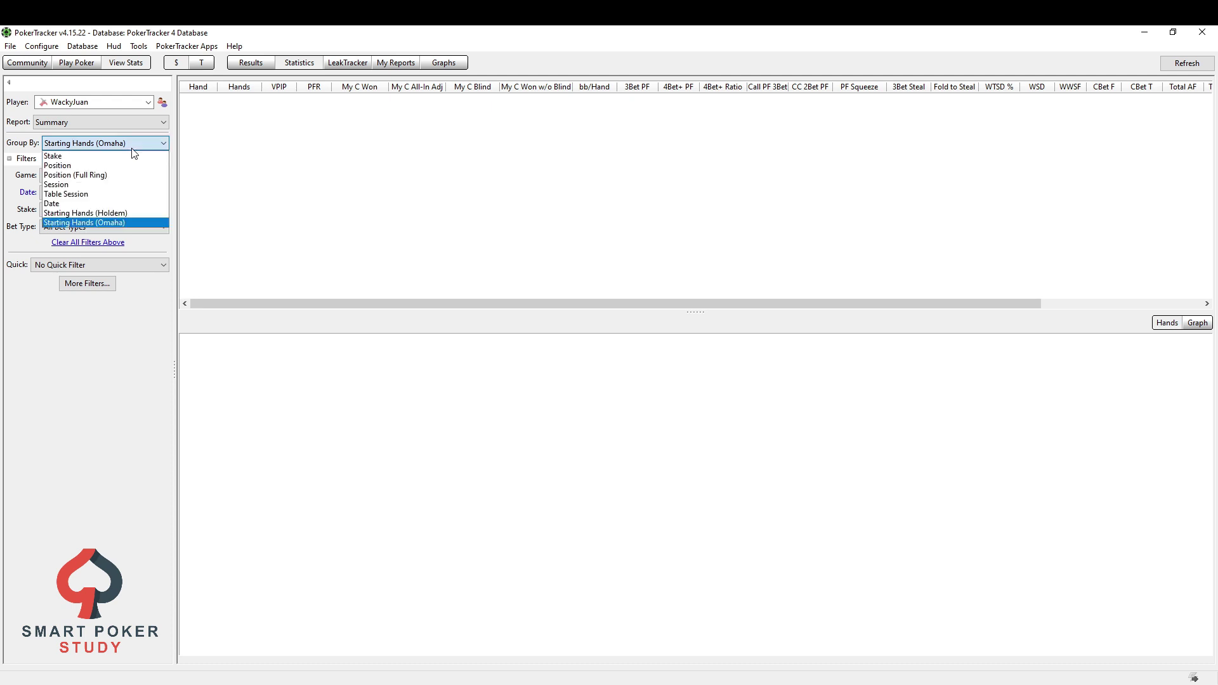
click(83, 166)
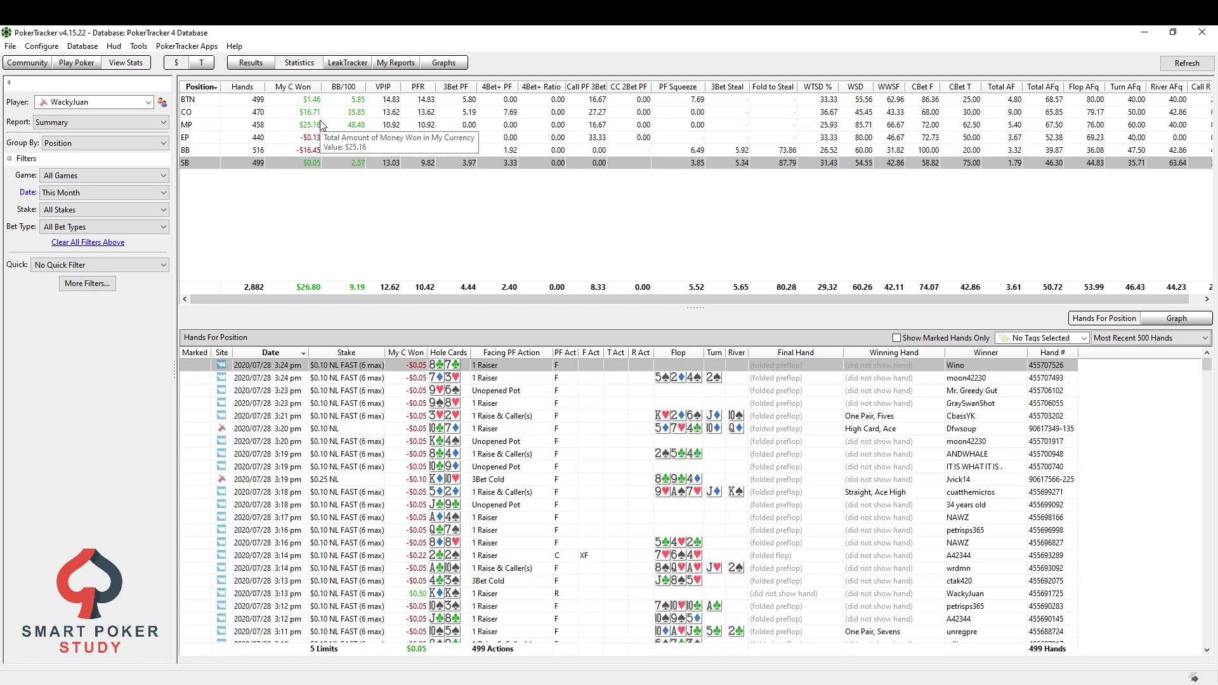
click(89, 143)
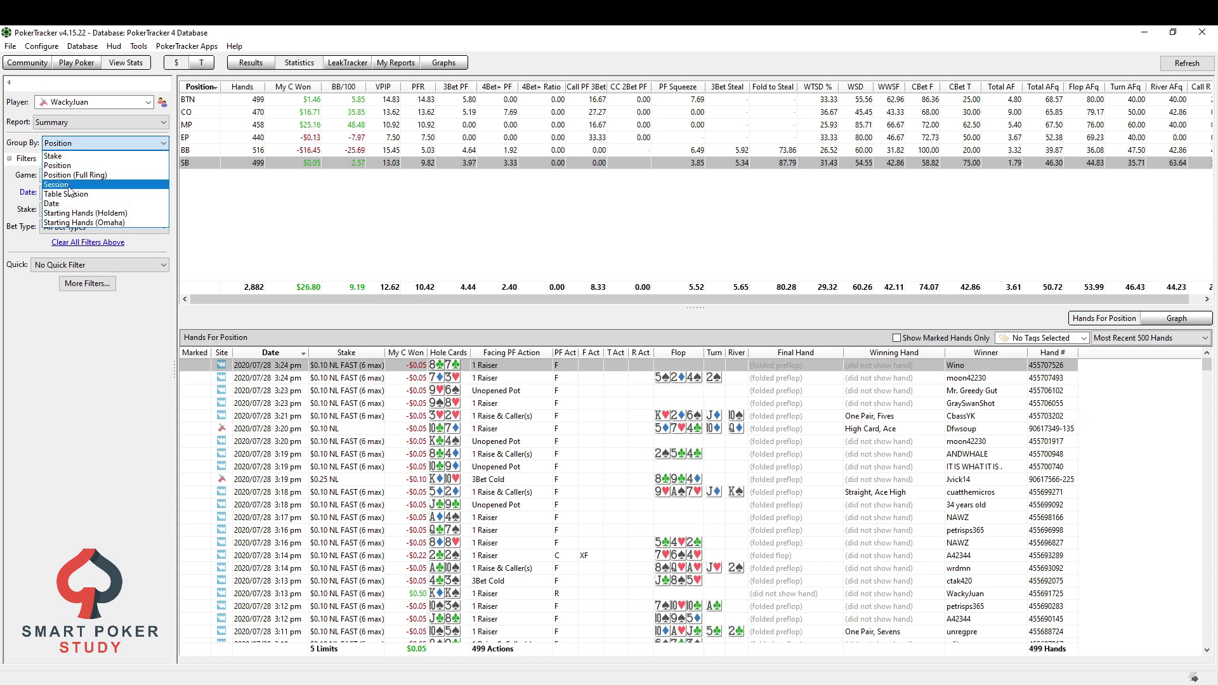
click(72, 165)
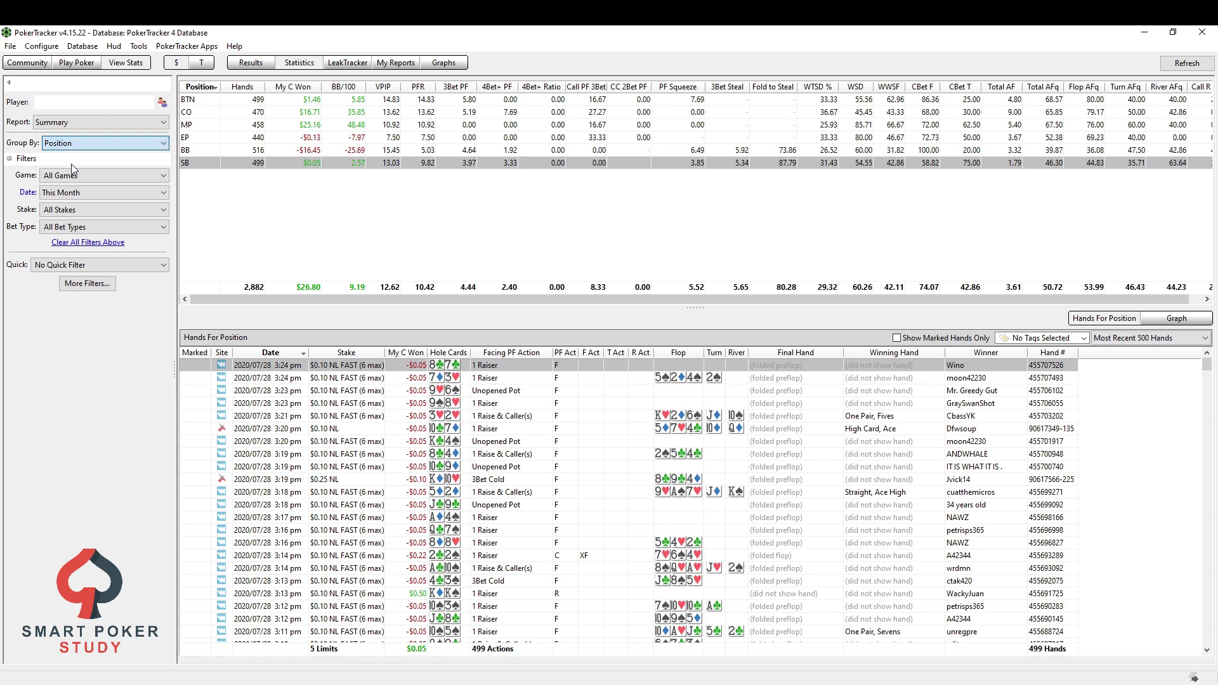